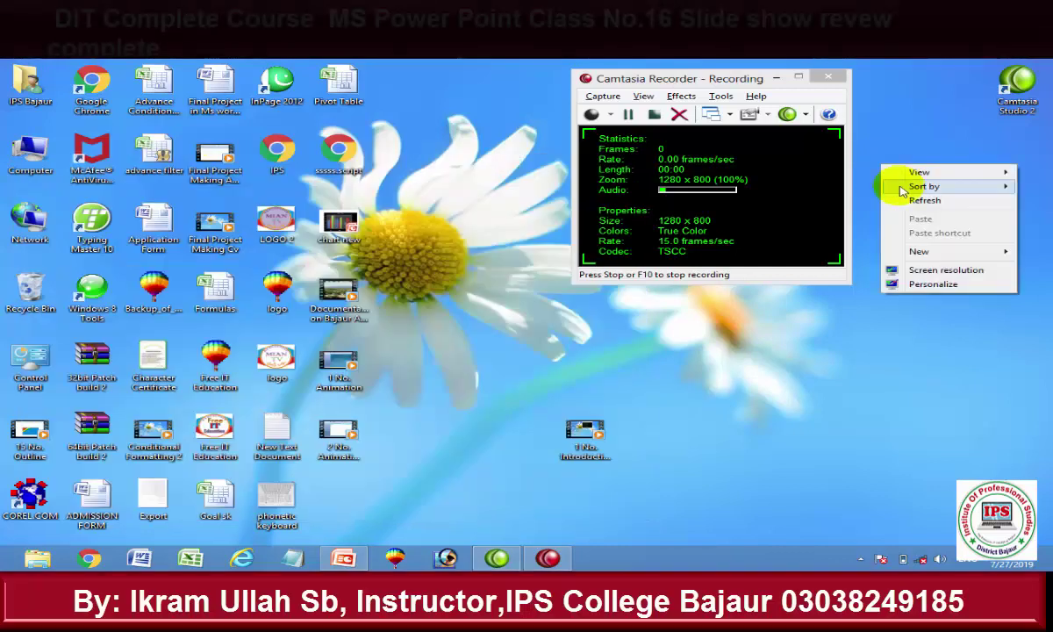
# - Delete the blue ellipse and close Presentation1, discarding the changes
pyautogui.click(343, 558)
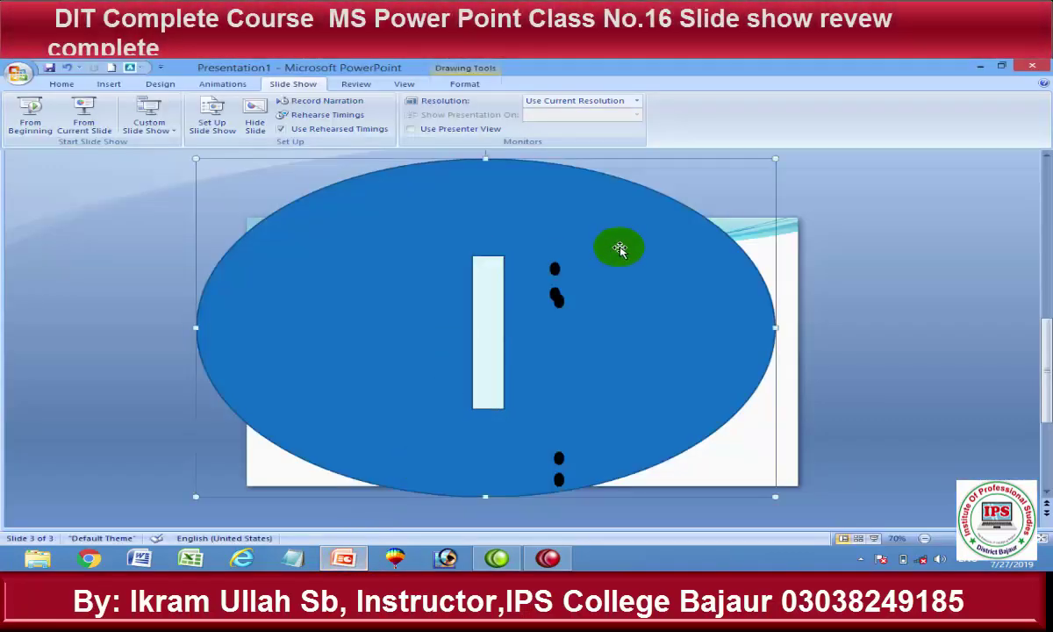
pyautogui.press('Delete')
pyautogui.click(475, 303)
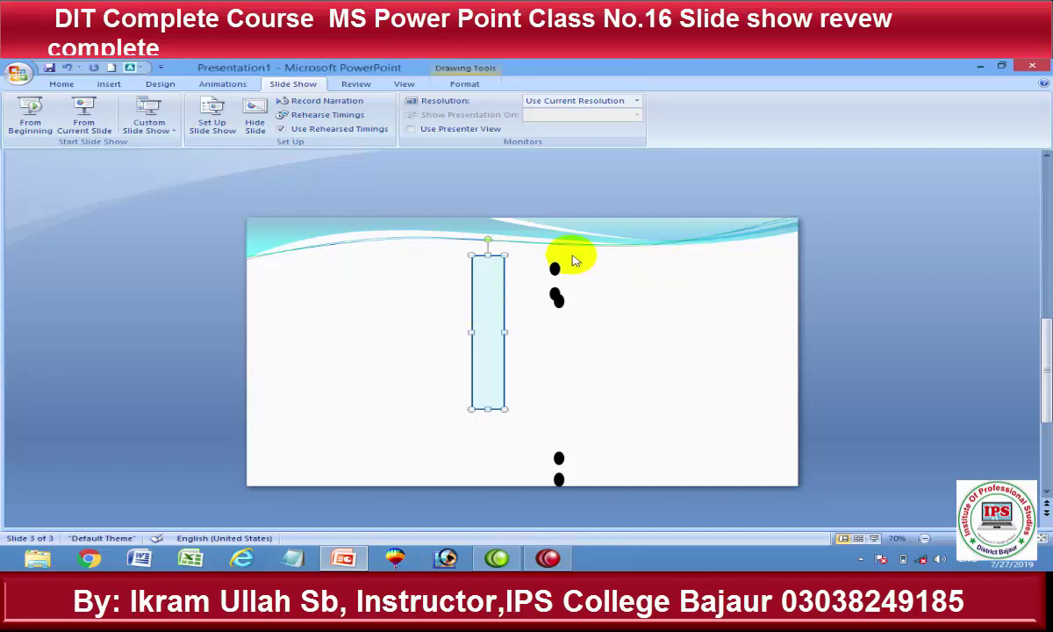
pyautogui.click(1034, 66)
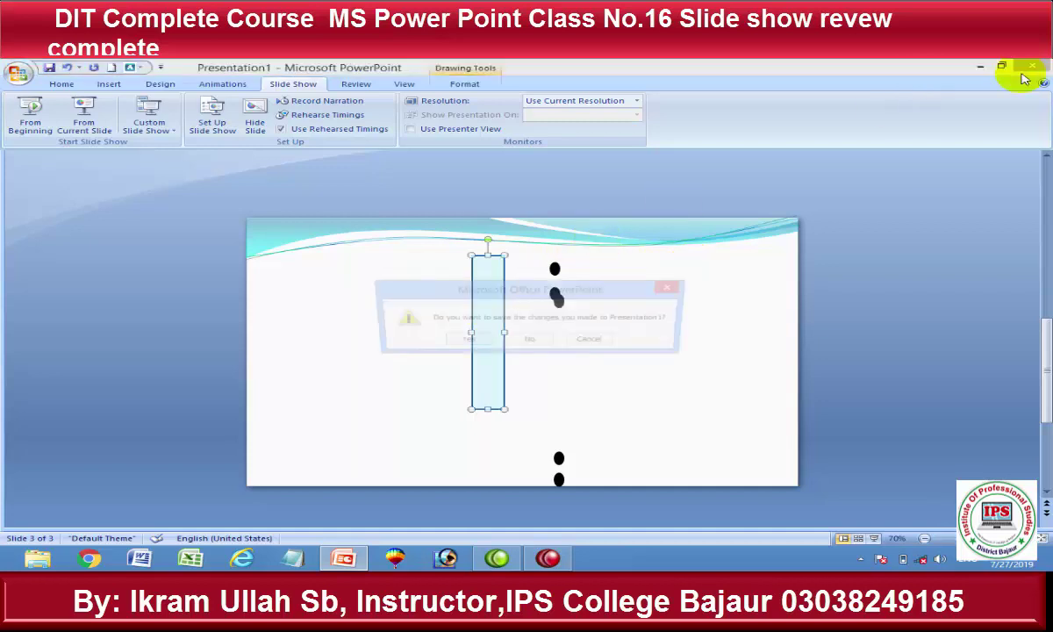
pyautogui.click(539, 345)
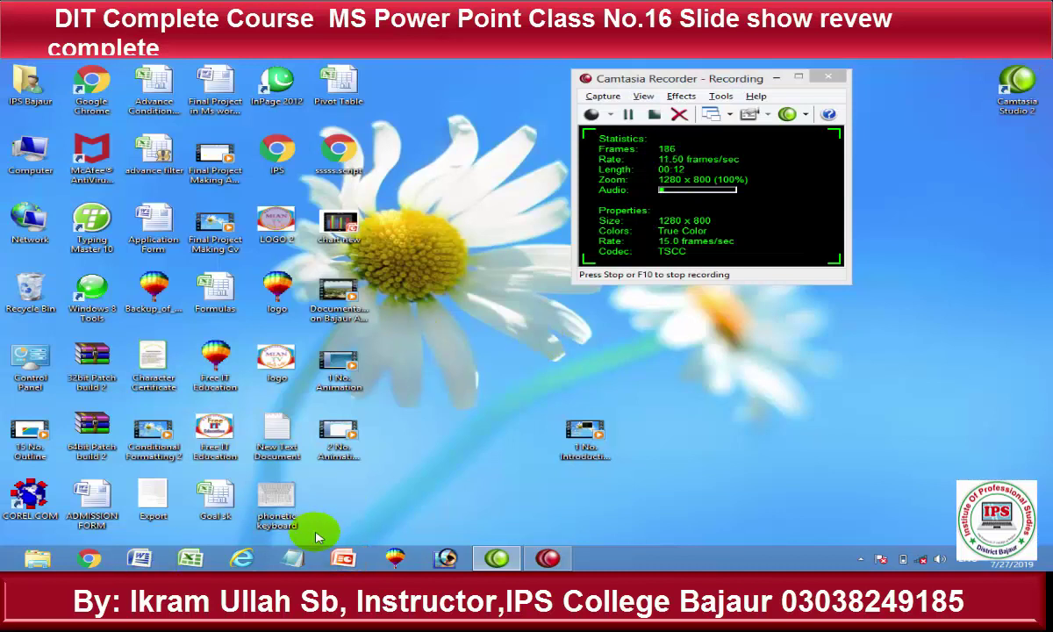
# - Relaunch PowerPoint and open 'computer introduction' from the Recent Documents list
pyautogui.click(344, 558)
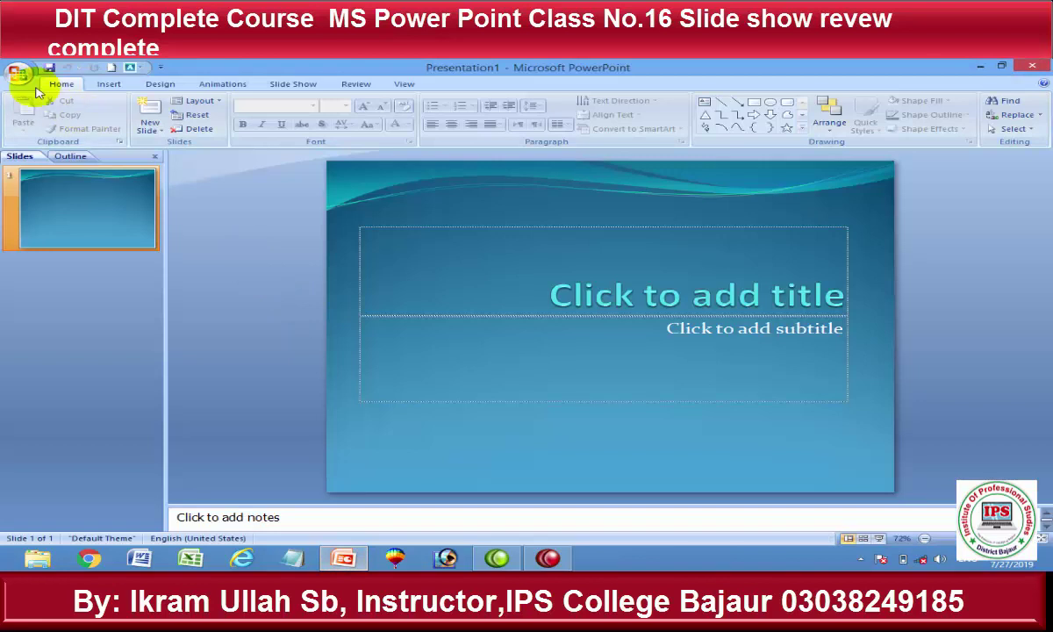
pyautogui.click(17, 72)
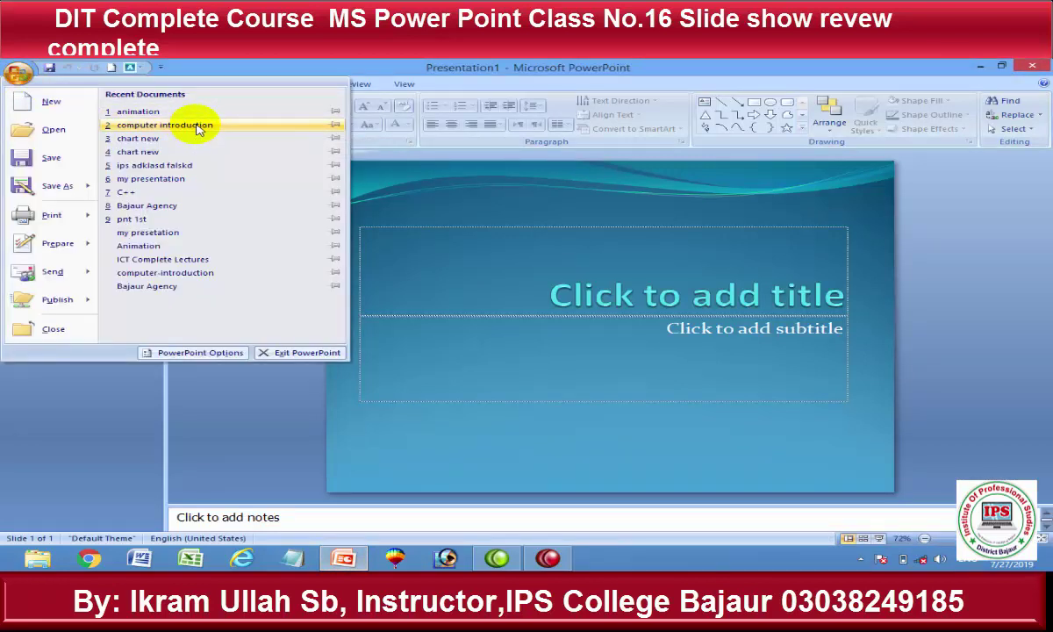
pyautogui.click(198, 128)
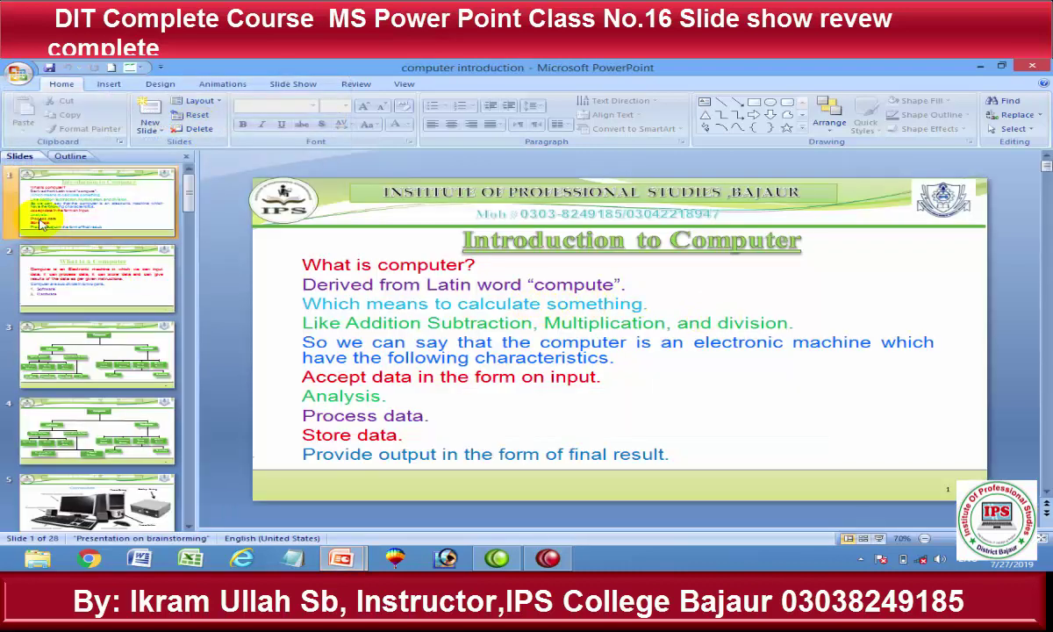
# - Review the Advance Slide options on the Animations tab, then return to the Slide Show tab
pyautogui.click(283, 83)
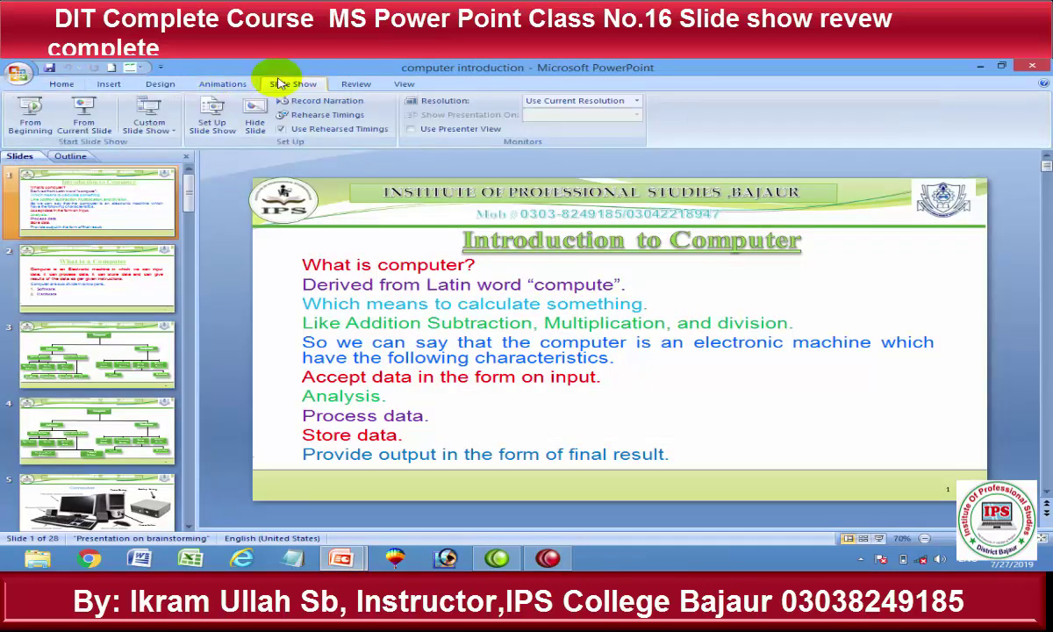
pyautogui.click(230, 85)
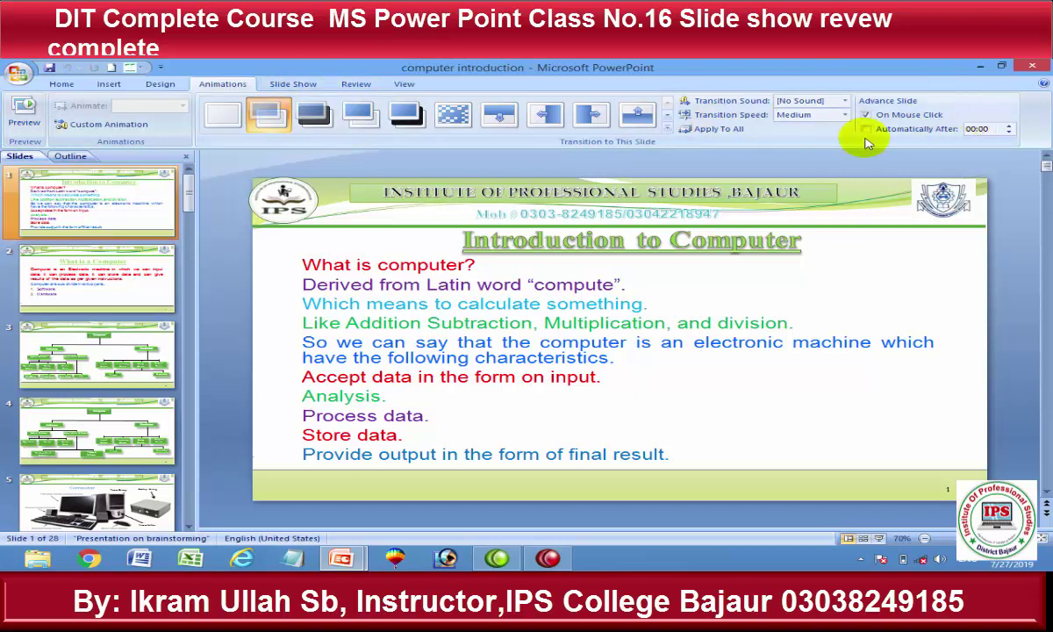
pyautogui.click(292, 83)
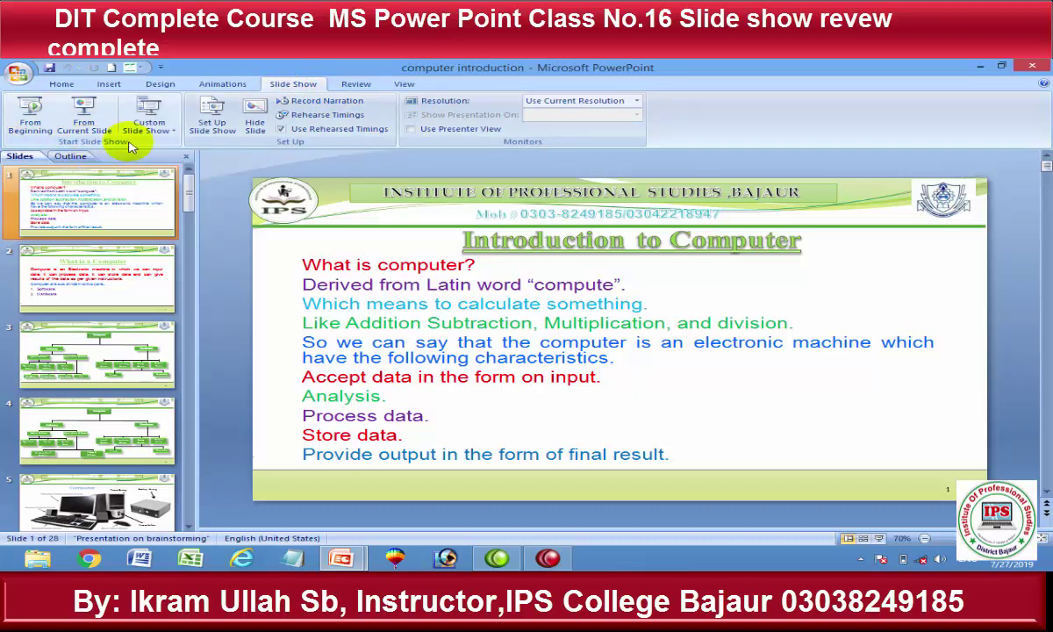
# - Select several lines of slide 1's body text, then clear the selection
pyautogui.click(531, 307)
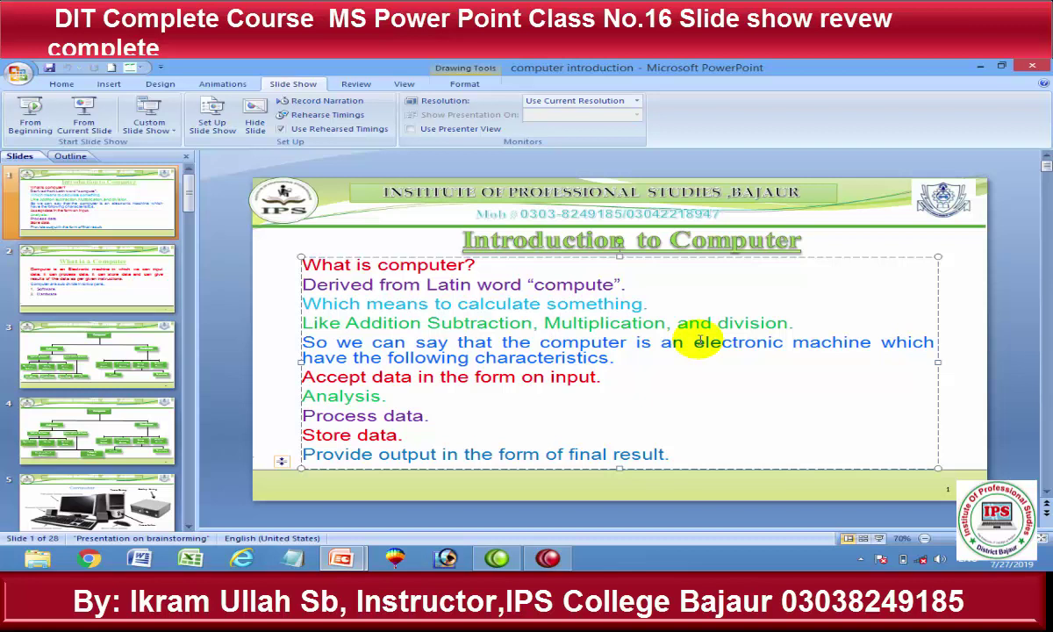
pyautogui.moveTo(627, 375)
pyautogui.mouseDown()
pyautogui.moveTo(320, 333)
pyautogui.moveTo(298, 279)
pyautogui.mouseUp()
pyautogui.click(736, 434)
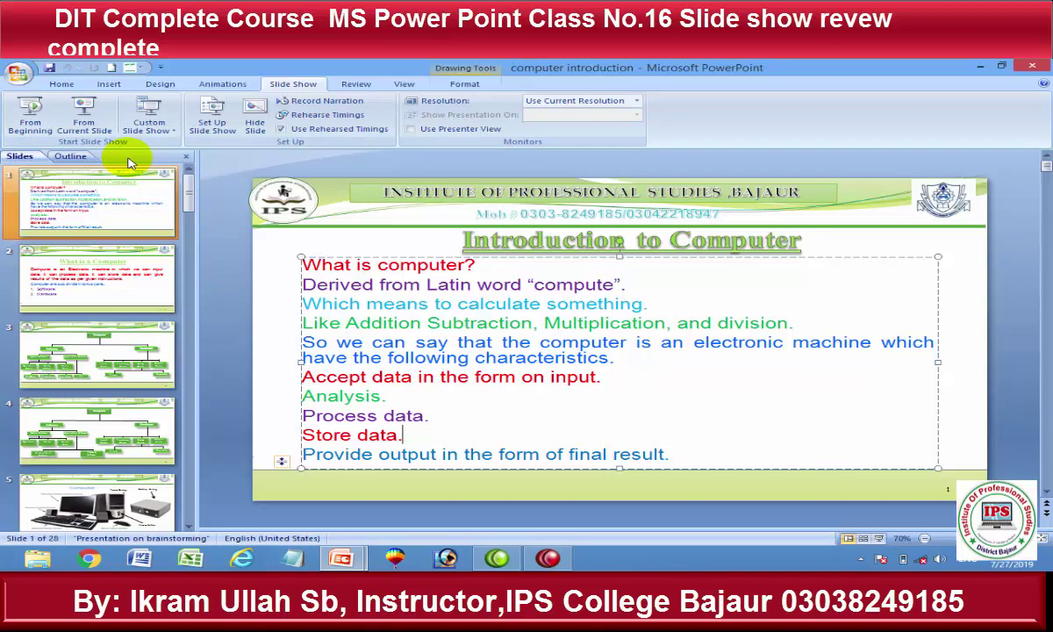
pyautogui.press('F5')
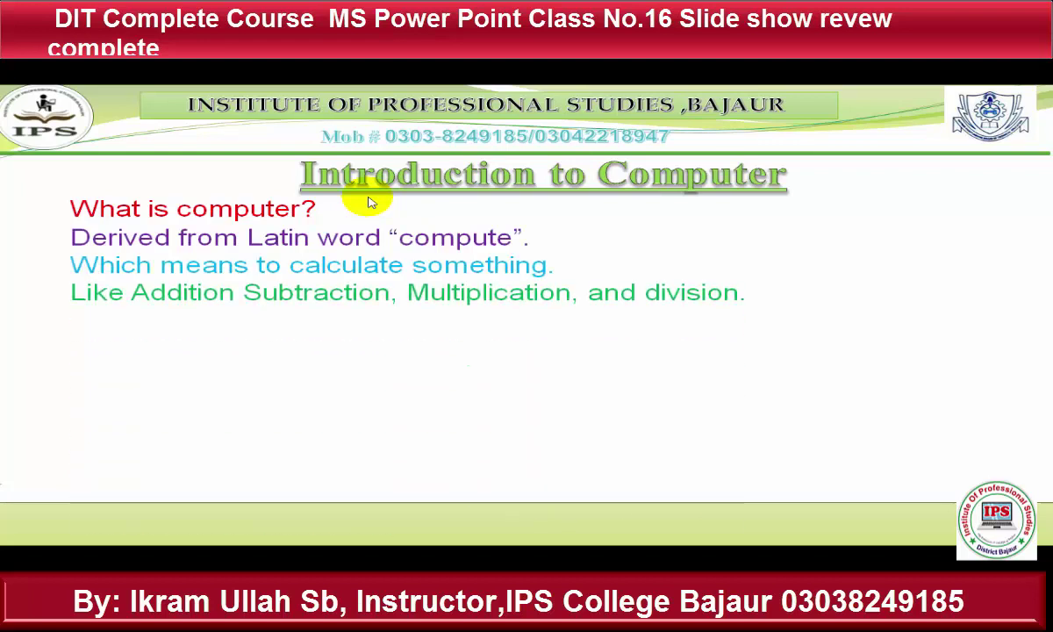
pyautogui.press('Escape')
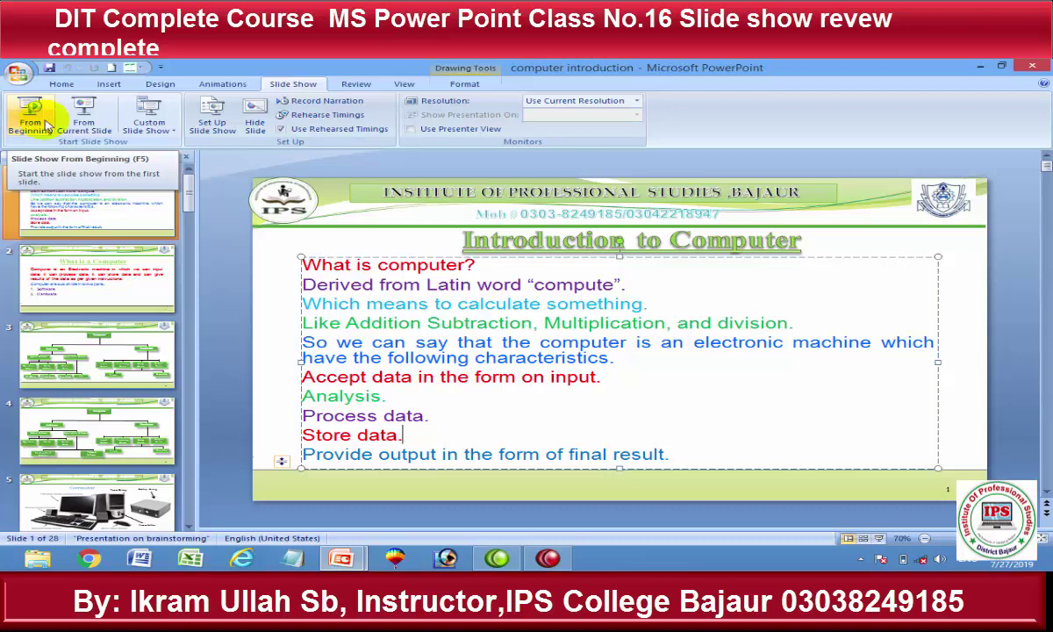
# - Browse slides 4 and 6, ending on slide 7 with the CPU, CD Rom and hard disk
pyautogui.click(96, 192)
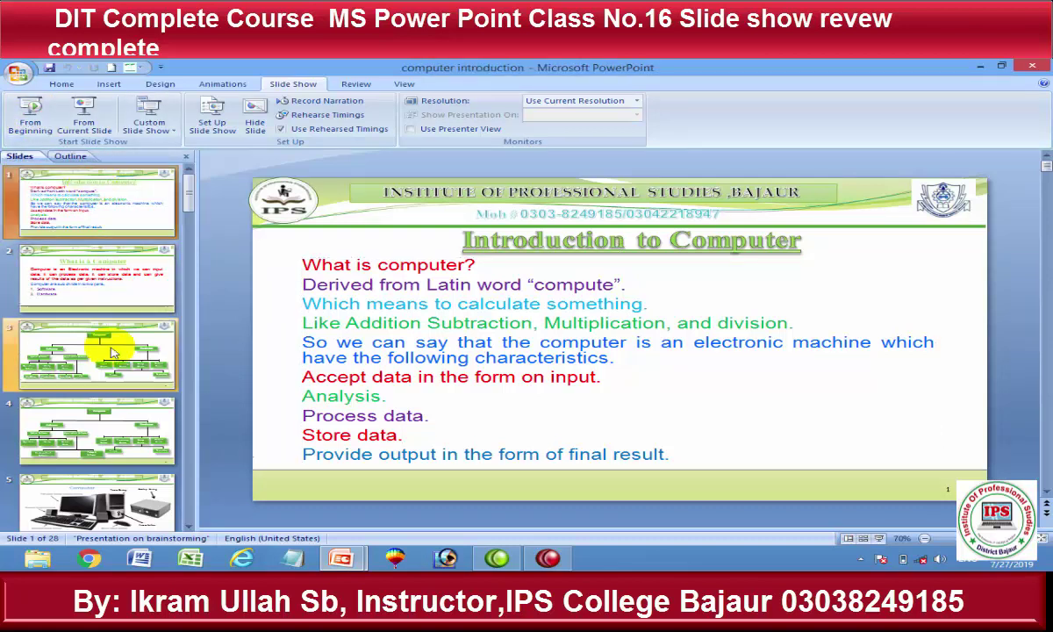
pyautogui.click(106, 428)
pyautogui.scroll(-3, 123, 388)
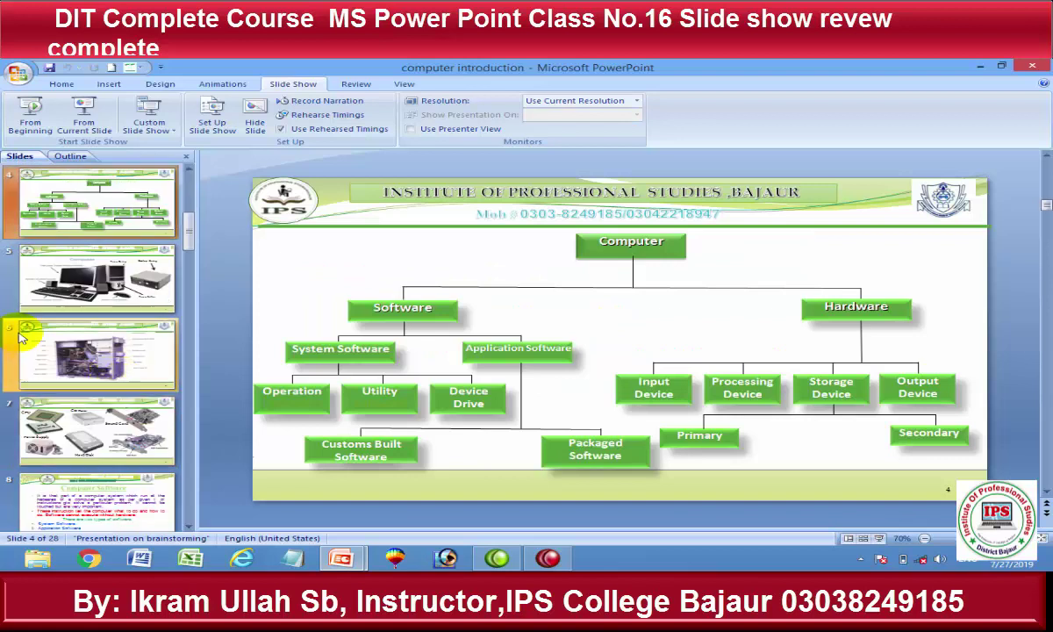
pyautogui.click(22, 332)
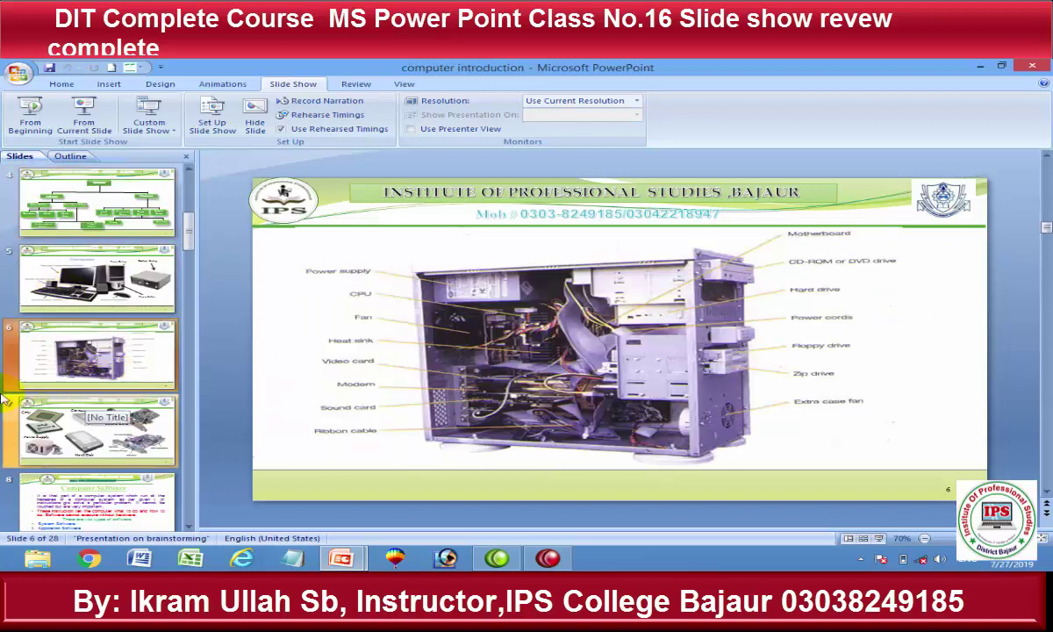
pyautogui.click(96, 416)
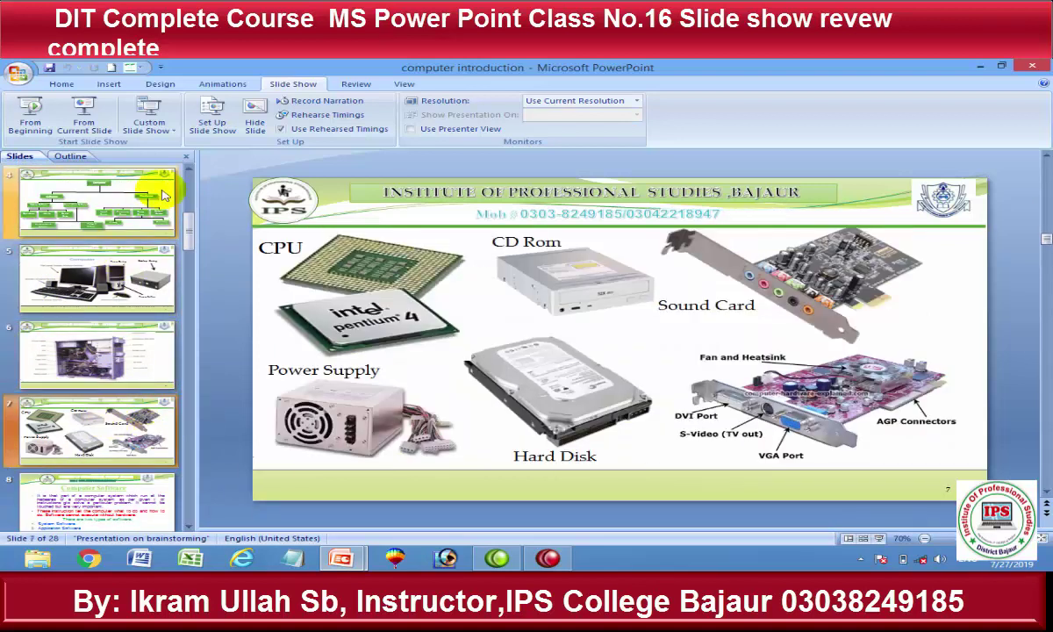
# - Run the slide show from slide 1 twice, ending each run to return to Normal view
pyautogui.click(29, 107)
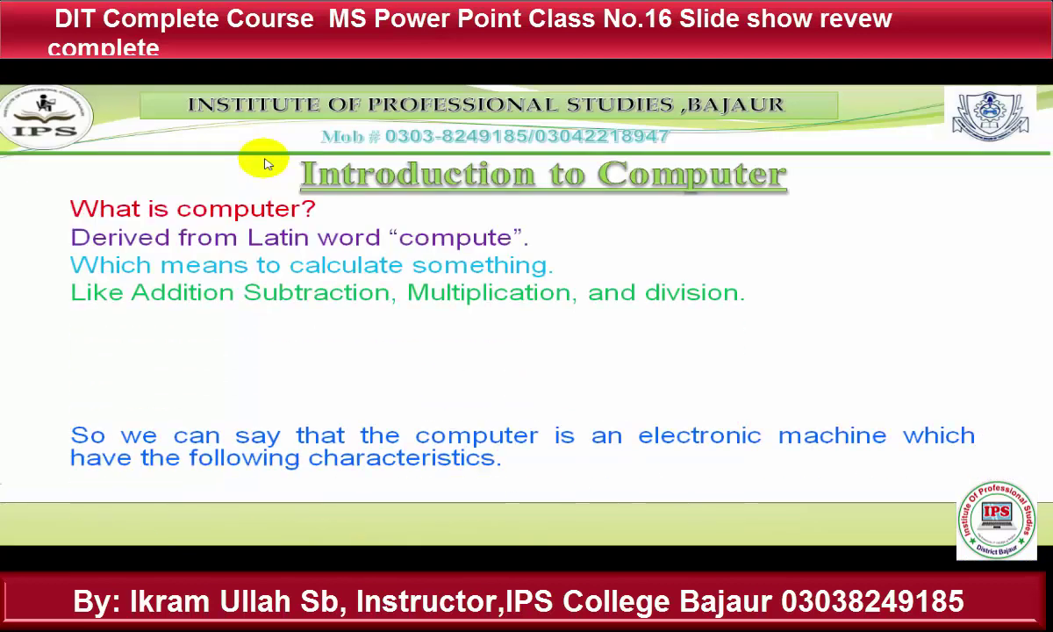
pyautogui.press('Escape')
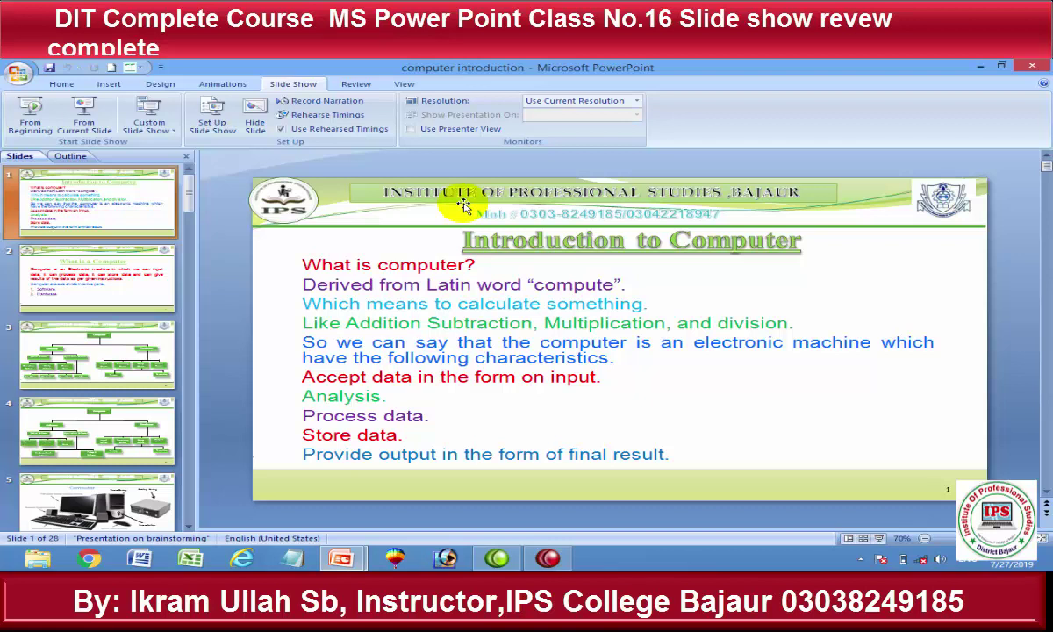
pyautogui.press('F5')
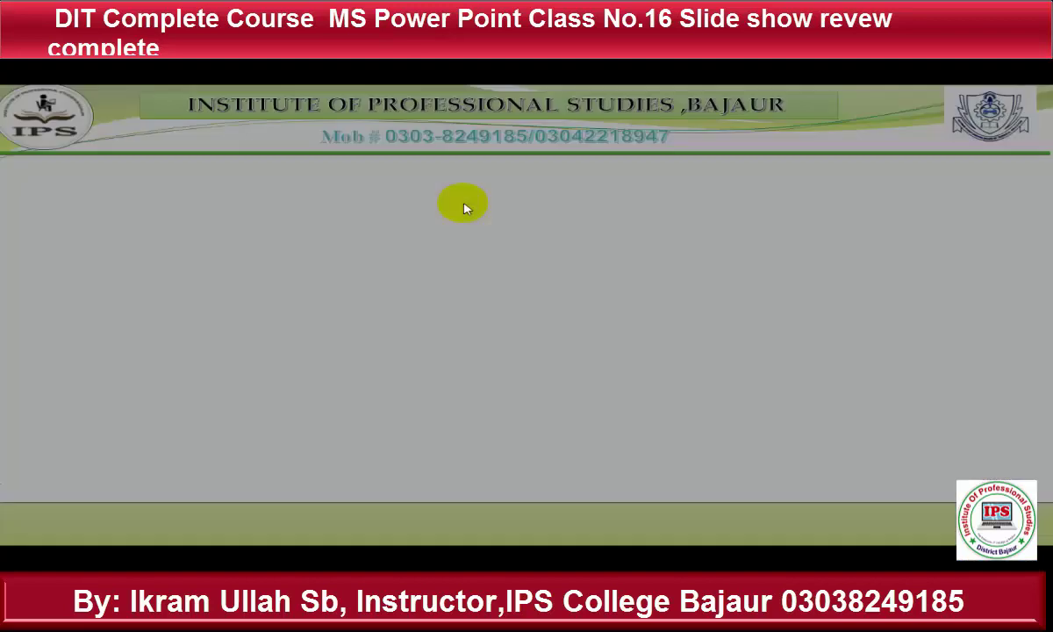
pyautogui.press('Escape')
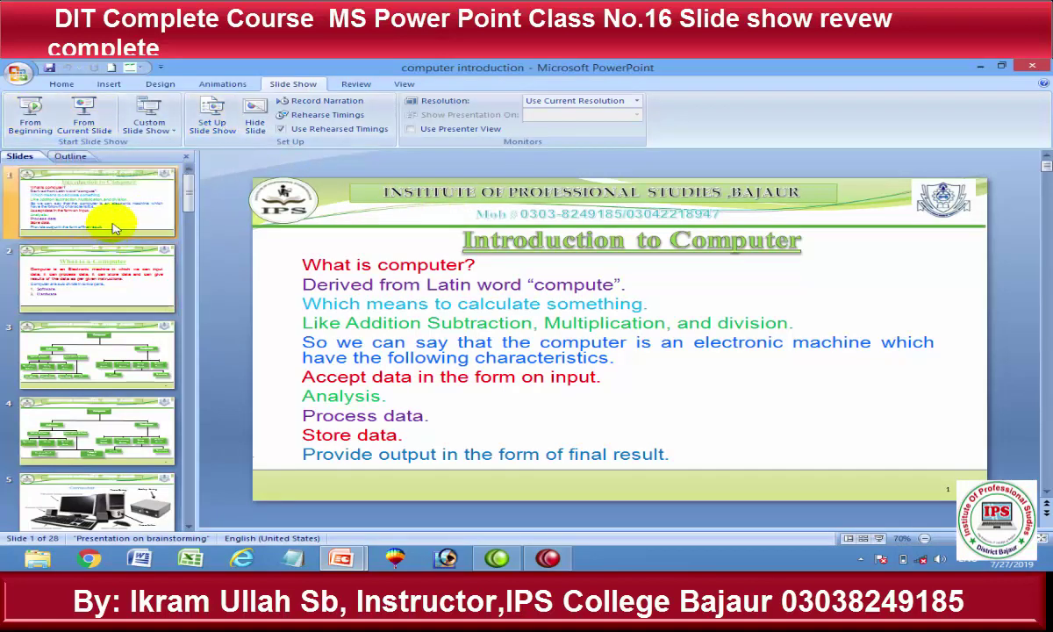
pyautogui.click(105, 380)
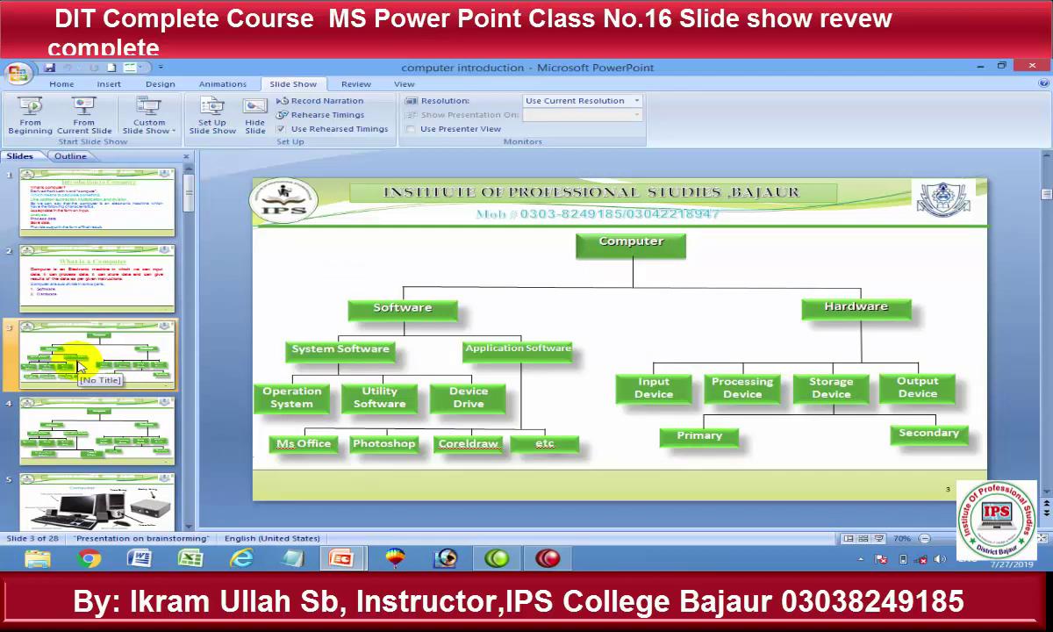
pyautogui.click(84, 112)
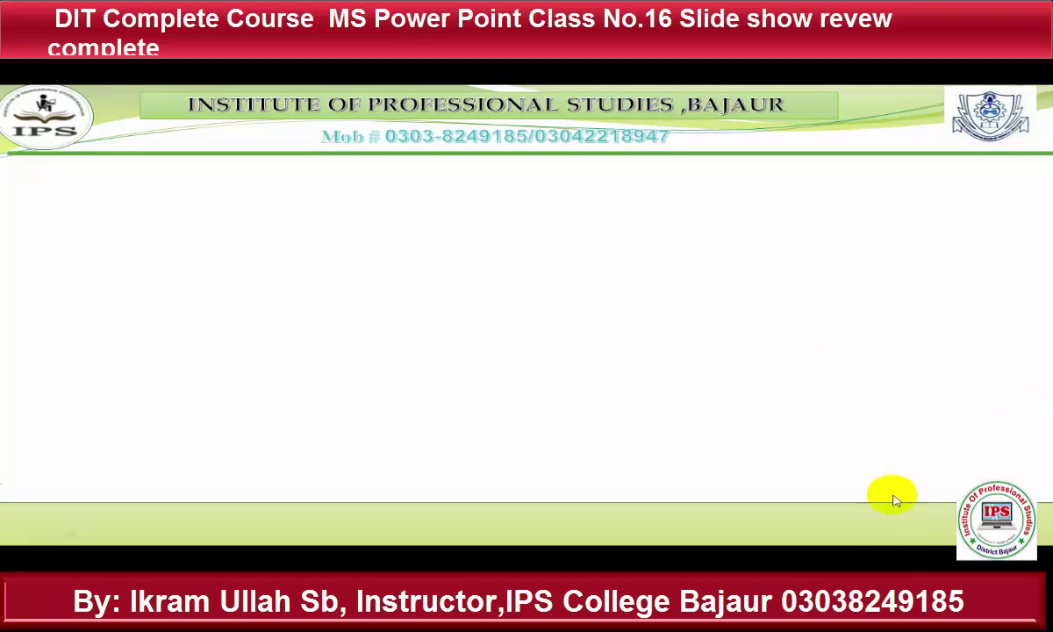
pyautogui.press('Escape')
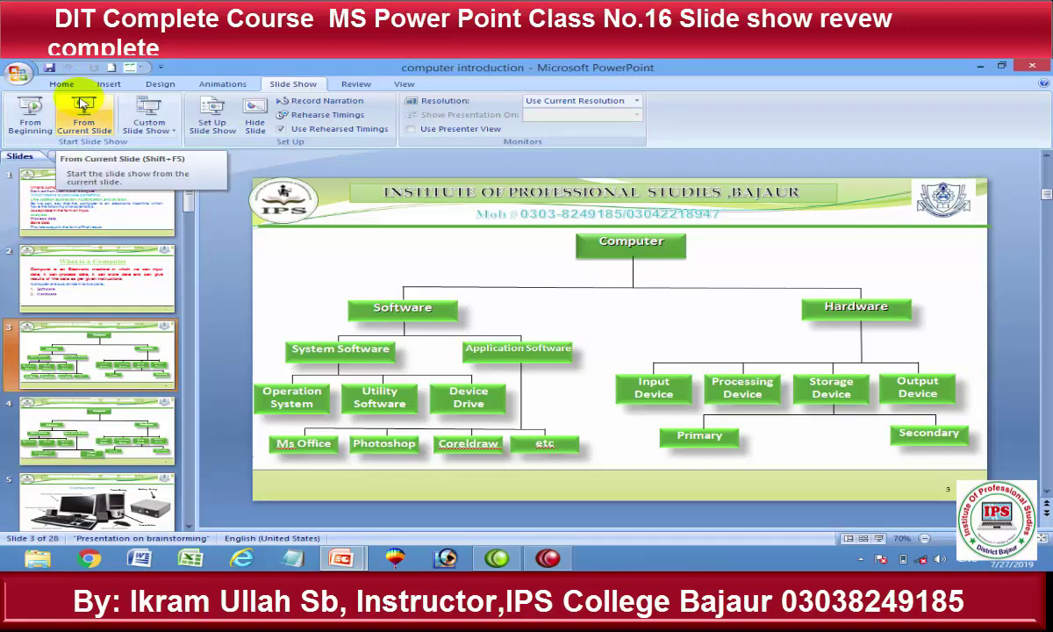
# - Browse the Custom Slide Show menu and the Insert, Design and Slide Show tabs, then select slide 3's Software box
pyautogui.click(161, 129)
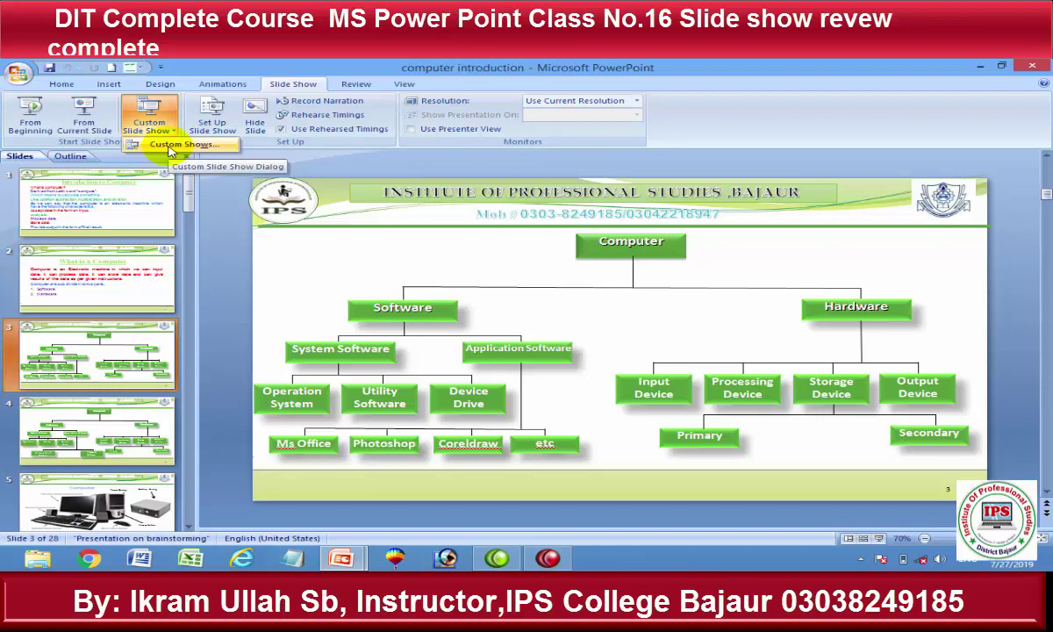
pyautogui.click(119, 85)
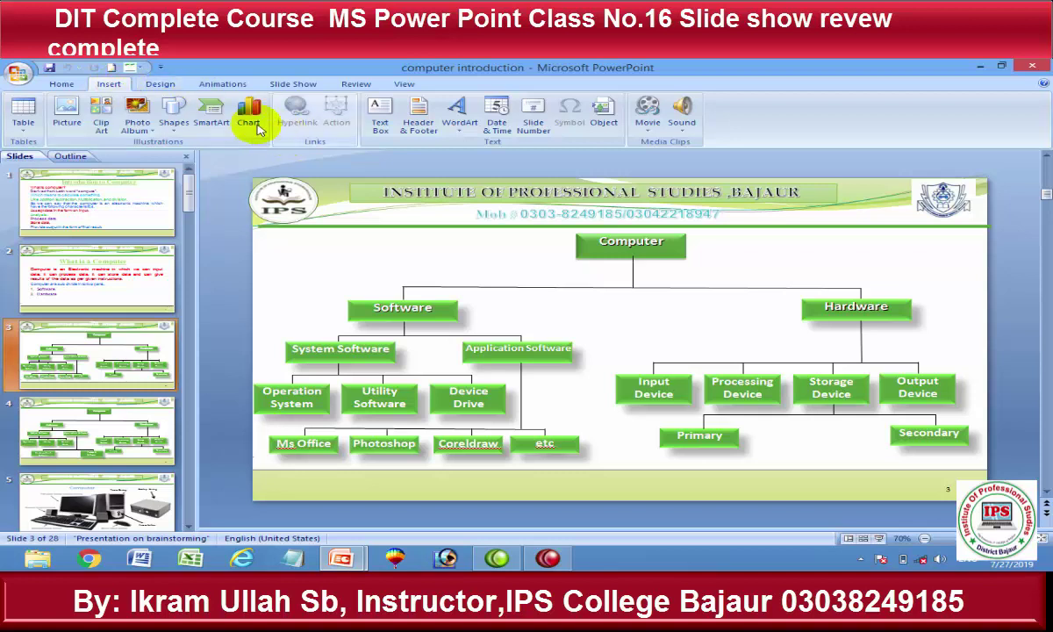
pyautogui.click(160, 85)
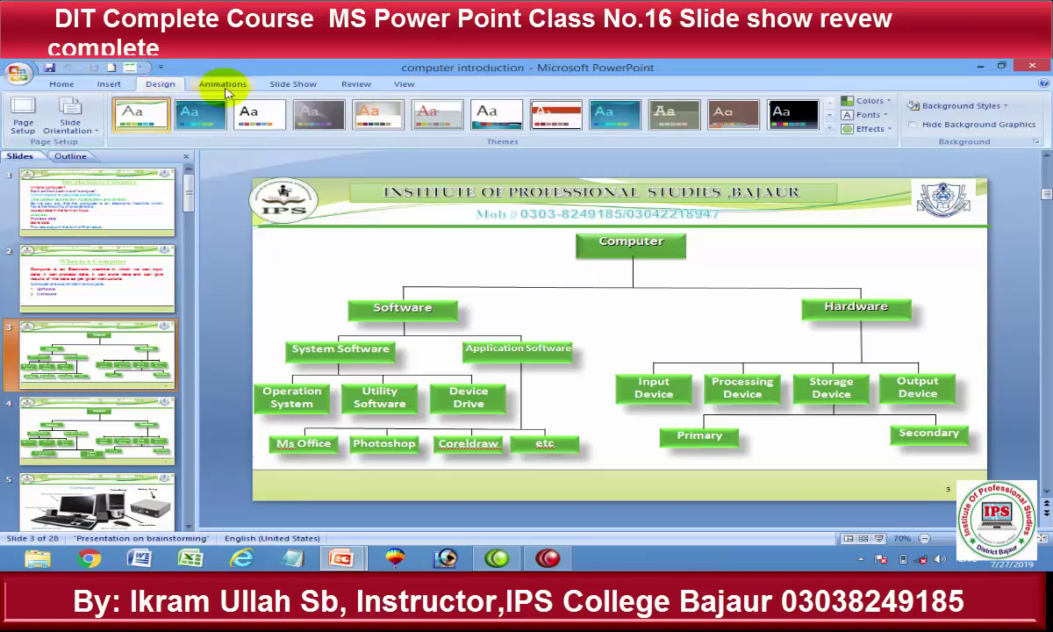
pyautogui.click(293, 84)
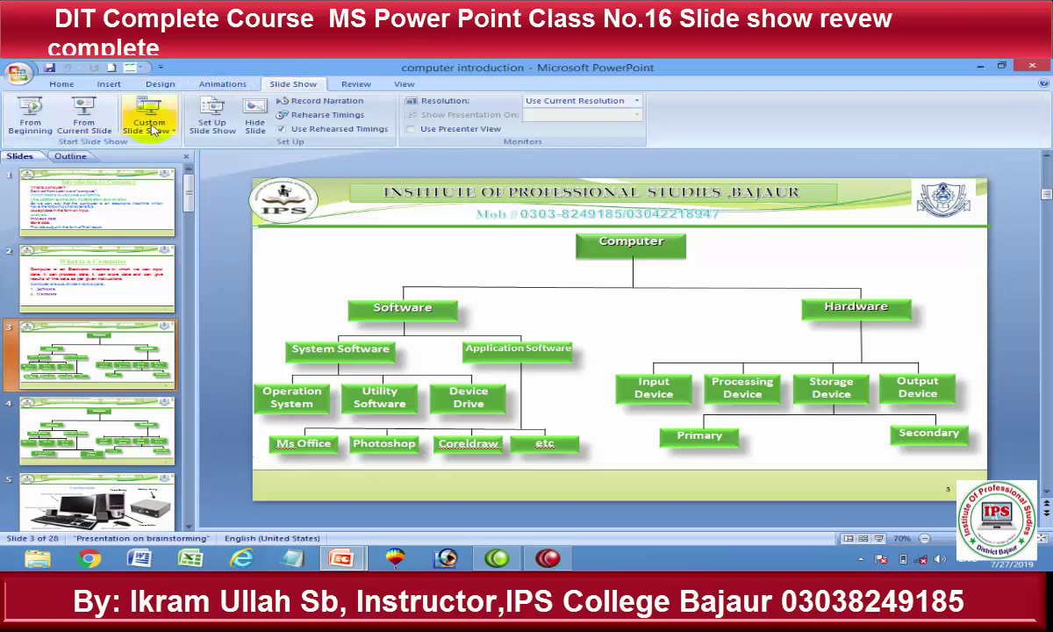
pyautogui.click(107, 84)
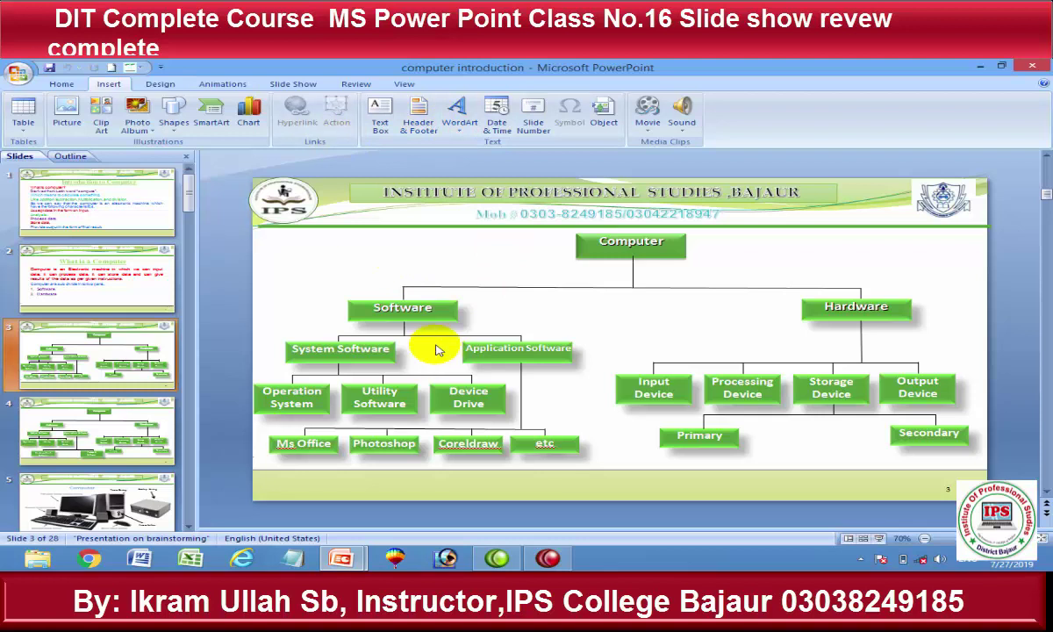
pyautogui.click(443, 307)
# - Inspect the Hyperlink and Action Settings for the Software box, closing both without applying anything
pyautogui.click(297, 114)
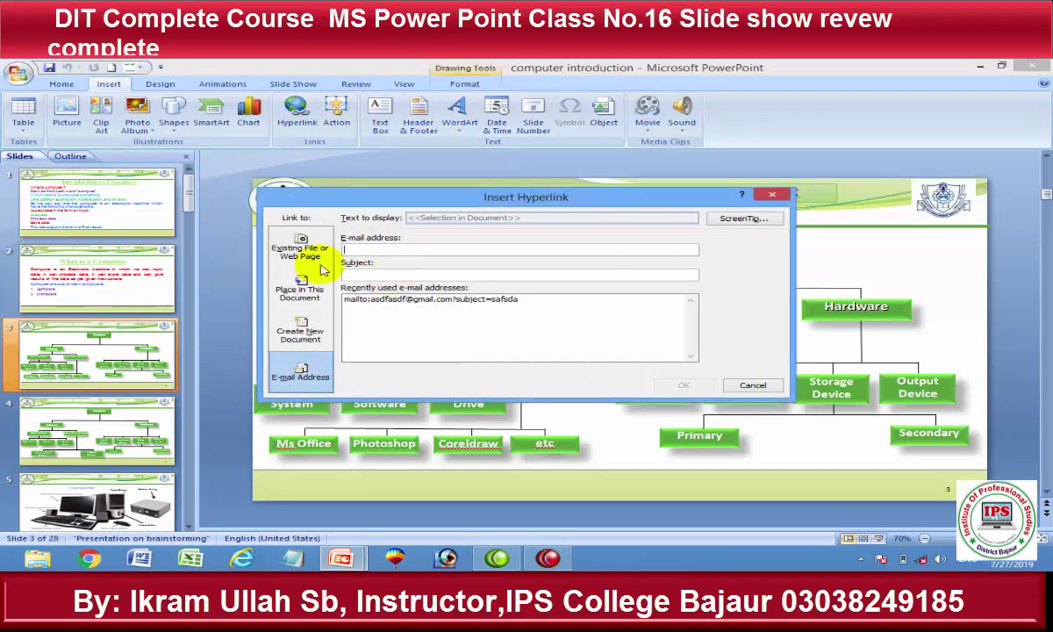
pyautogui.click(770, 194)
pyautogui.click(336, 114)
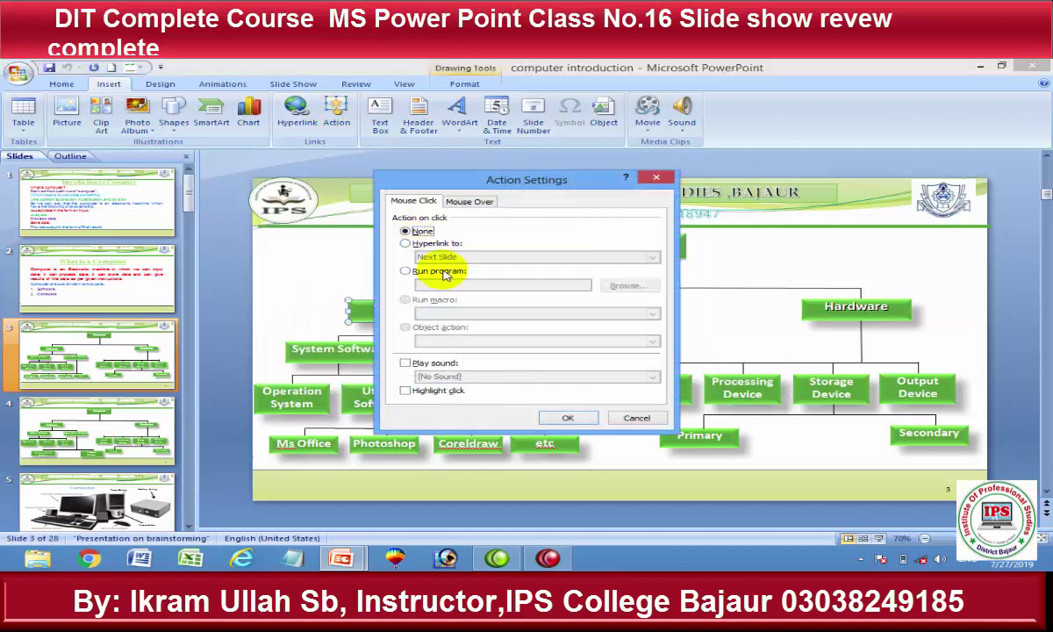
pyautogui.click(439, 243)
pyautogui.click(481, 257)
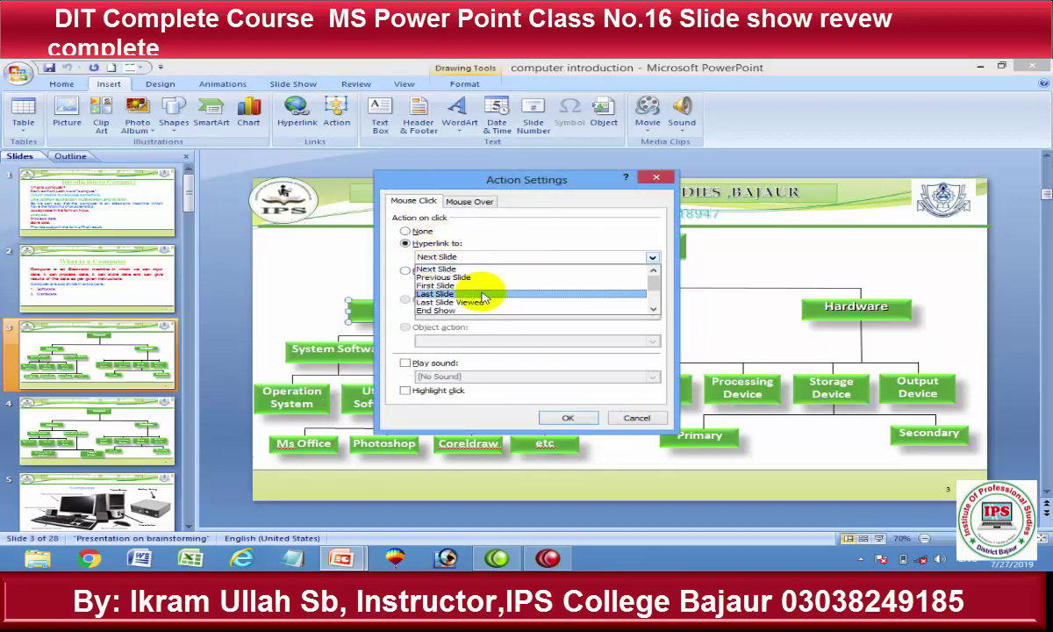
pyautogui.scroll(-1, 462, 292)
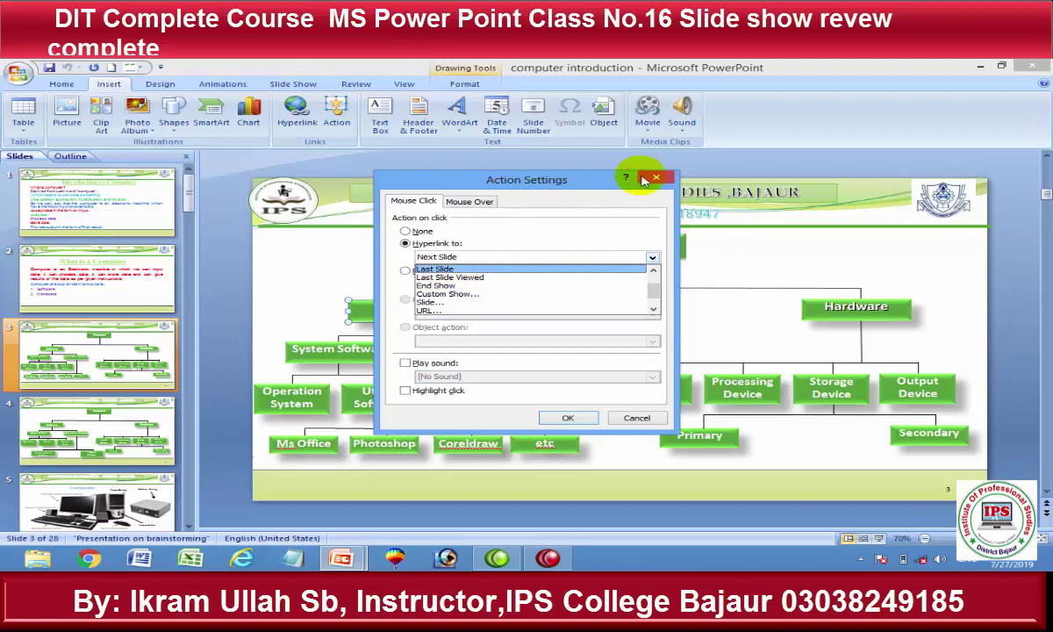
pyautogui.click(614, 171)
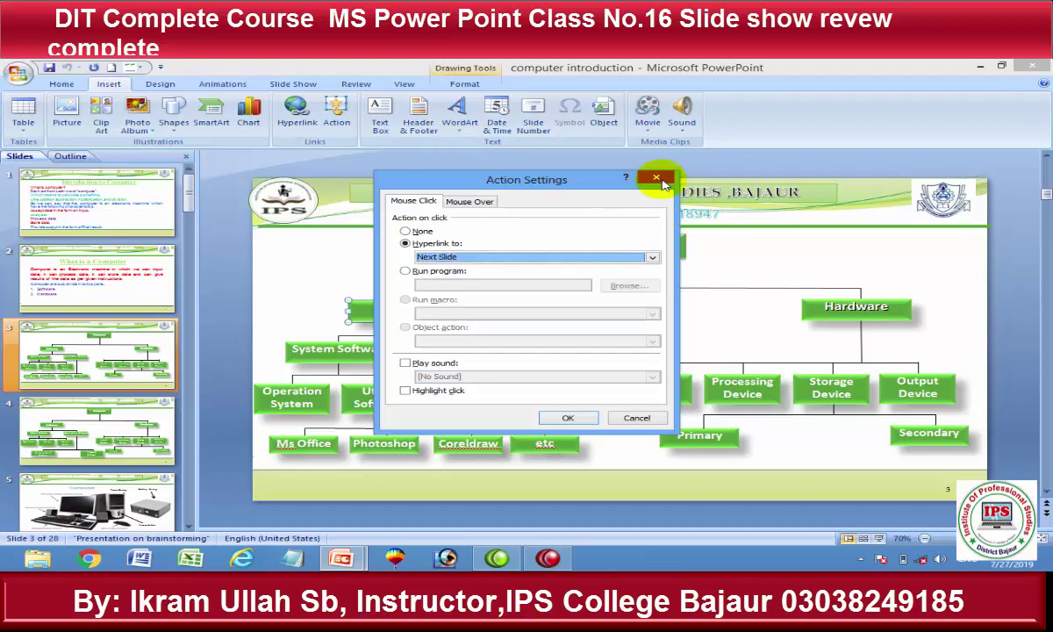
pyautogui.click(656, 178)
pyautogui.click(160, 84)
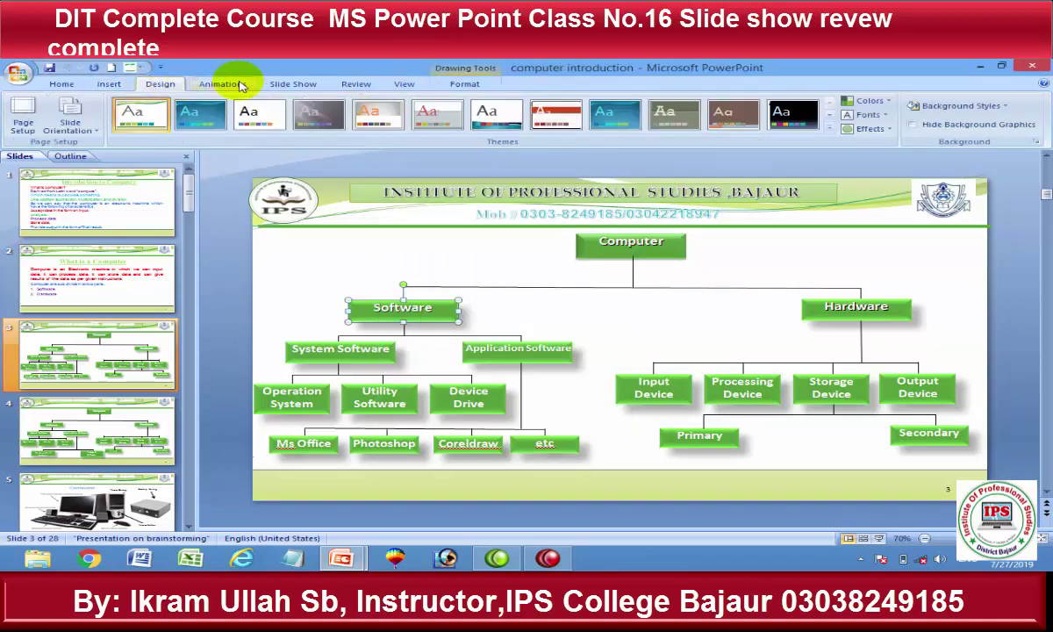
# - Select slide 1, Introduction to Computer, and open the Custom Slide Show menu
pyautogui.click(543, 277)
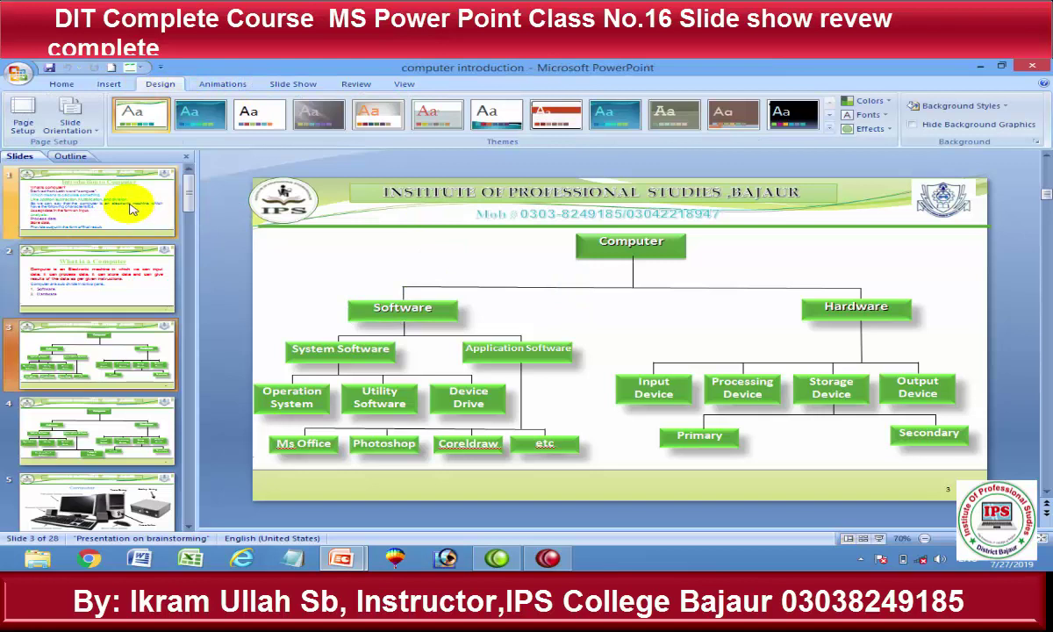
pyautogui.click(132, 206)
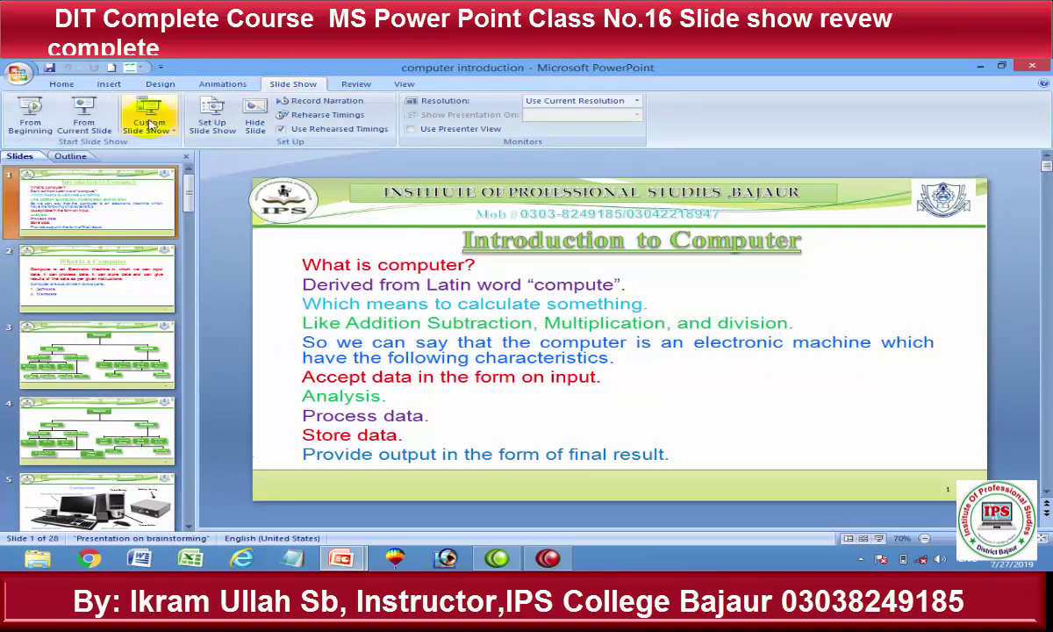
pyautogui.click(147, 114)
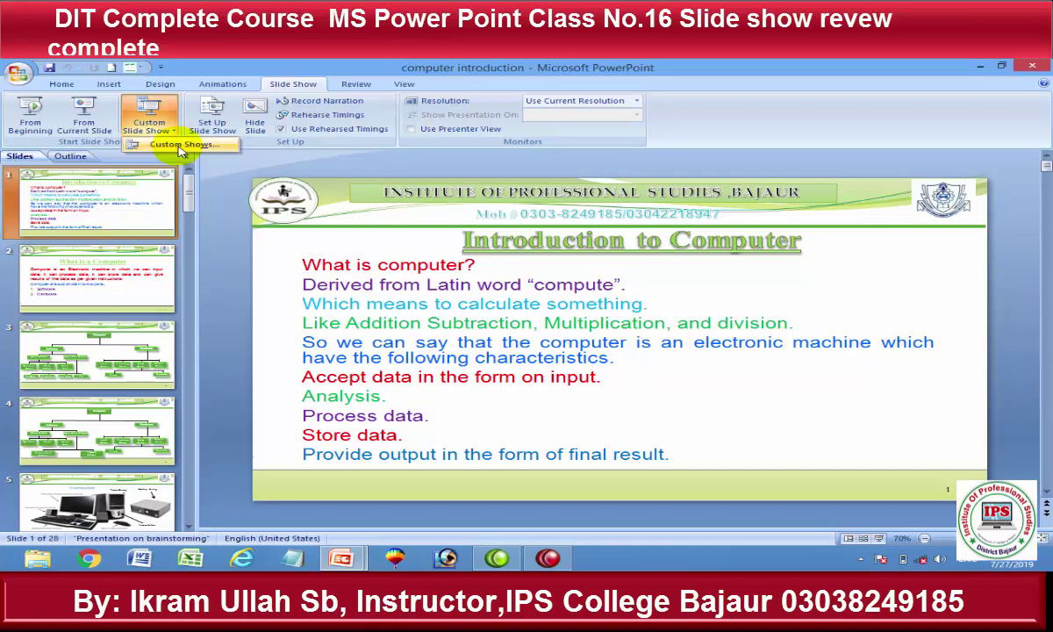
pyautogui.scroll(-5, 97, 255)
pyautogui.scroll(-4, 79, 329)
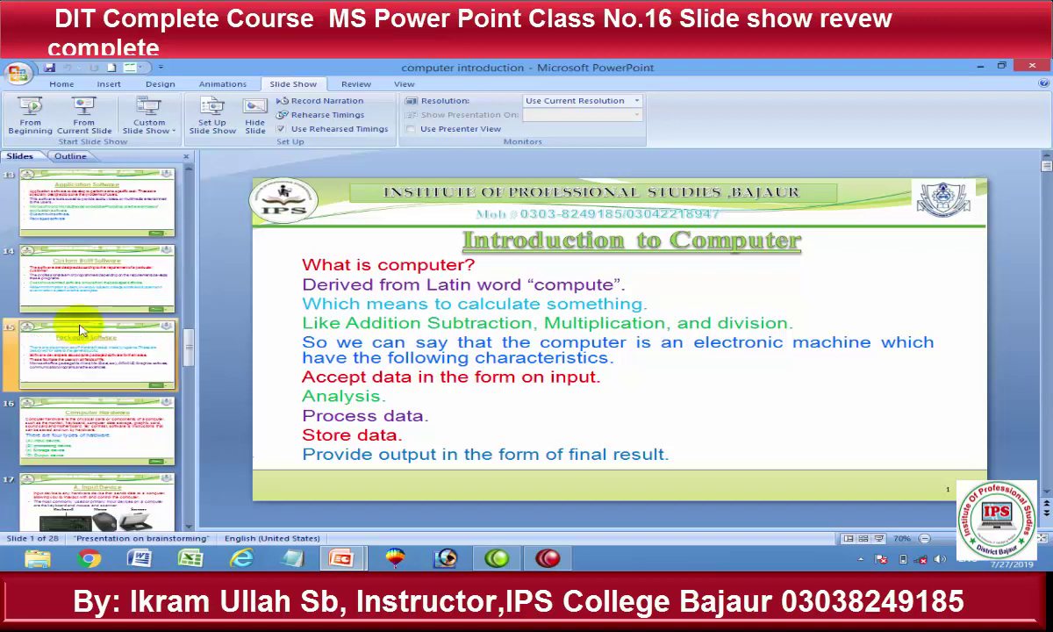
pyautogui.scroll(3, 88, 338)
pyautogui.scroll(3, 88, 333)
pyautogui.scroll(3, 105, 307)
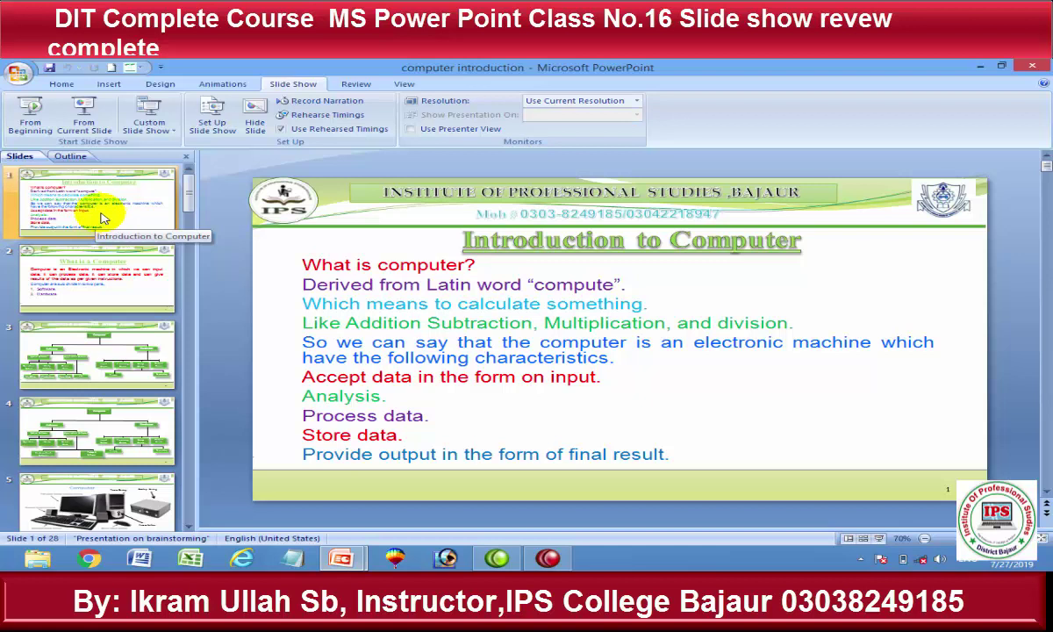
pyautogui.click(149, 120)
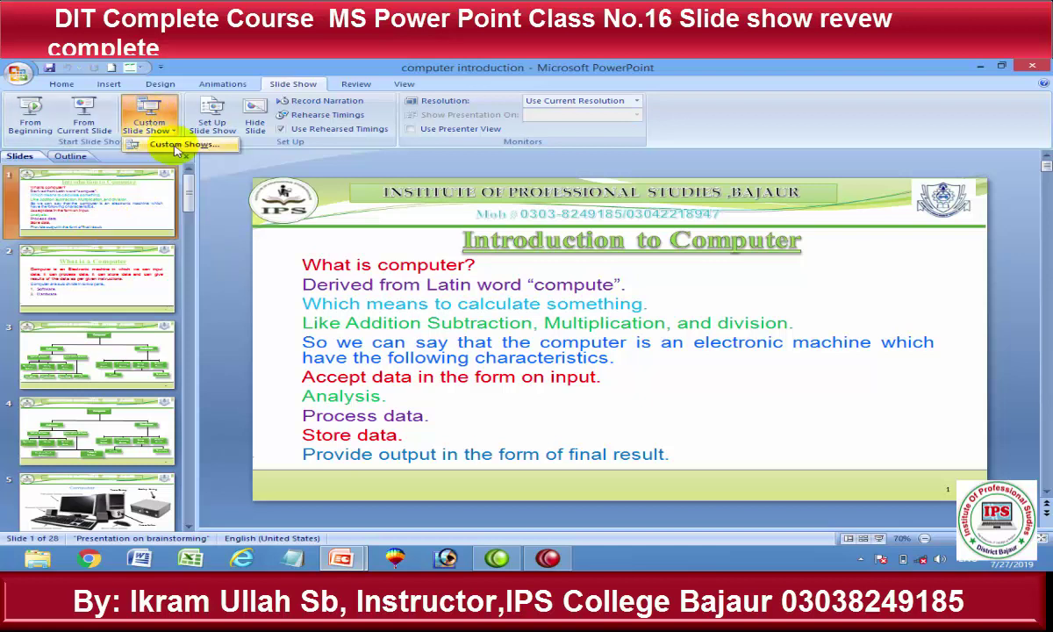
# - Start a new custom show from the Custom Shows list
pyautogui.click(175, 144)
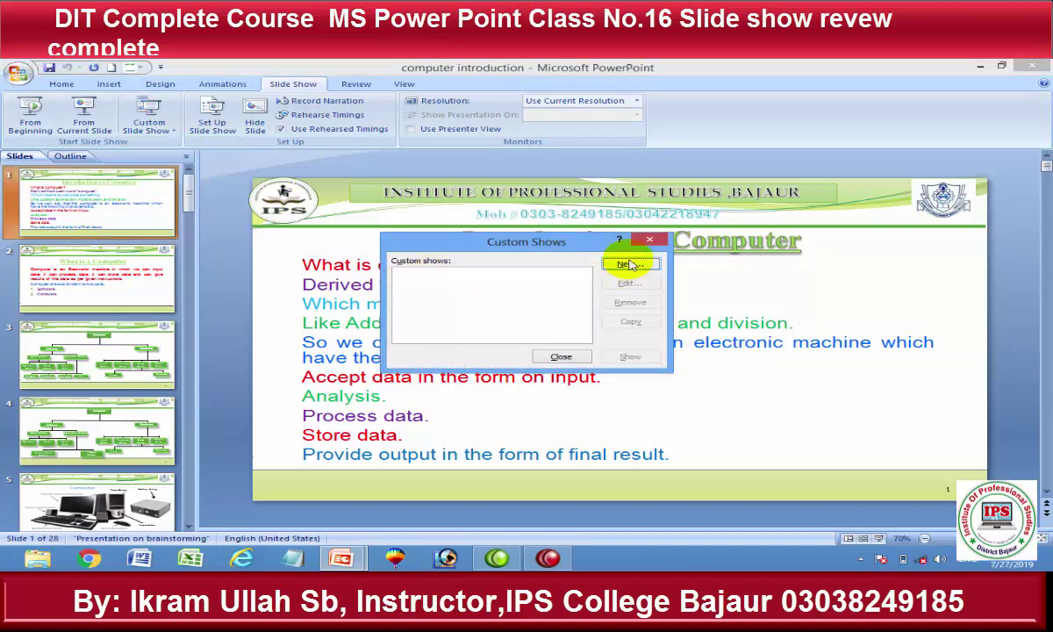
pyautogui.click(628, 265)
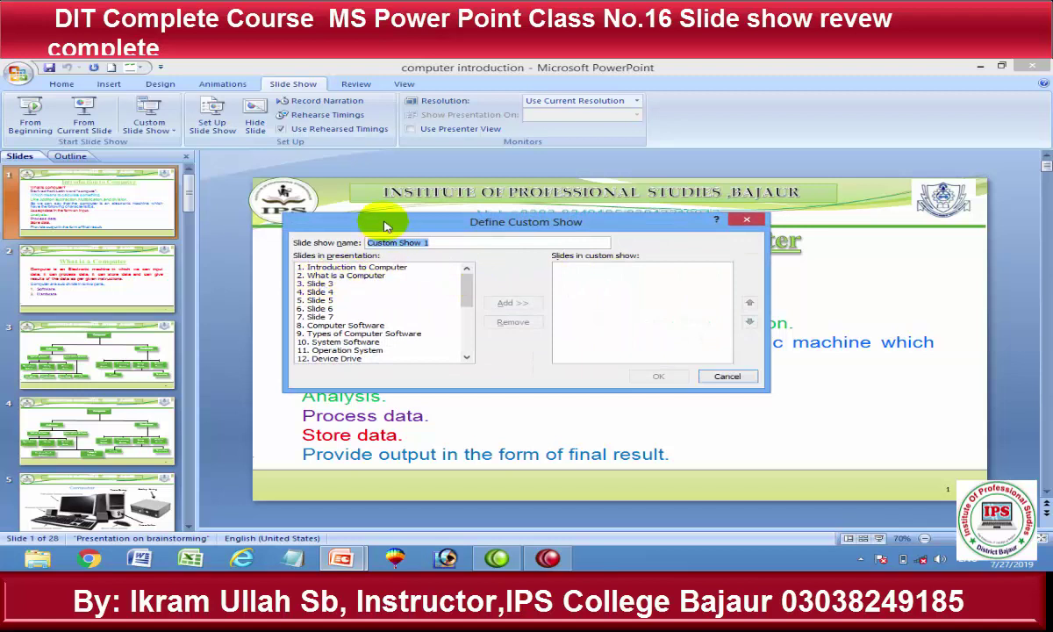
pyautogui.moveTo(391, 221); pyautogui.dragTo(405, 154)
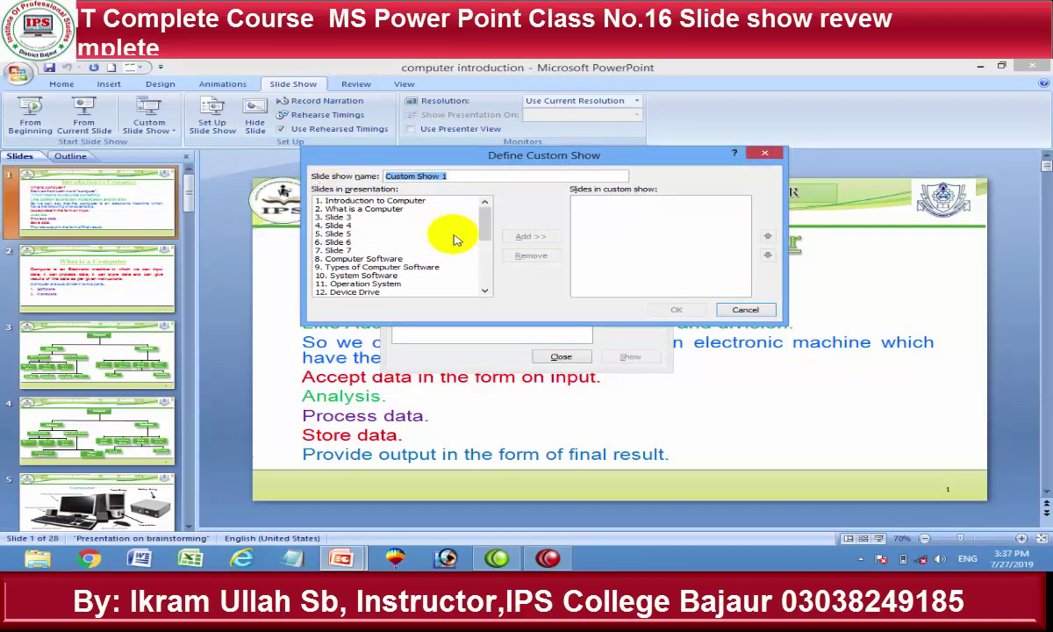
# - Add Introduction to Computer, Slide 3, Slide 7, System Software, B. Processing Device, Primary Memory and D. Output Device
pyautogui.click(416, 201)
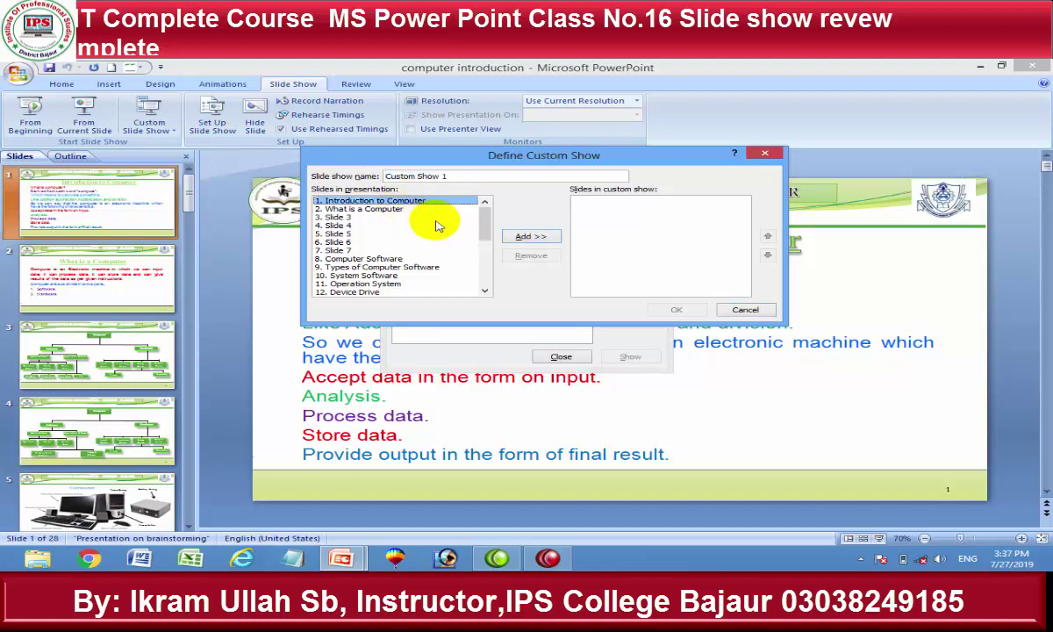
pyautogui.click(529, 236)
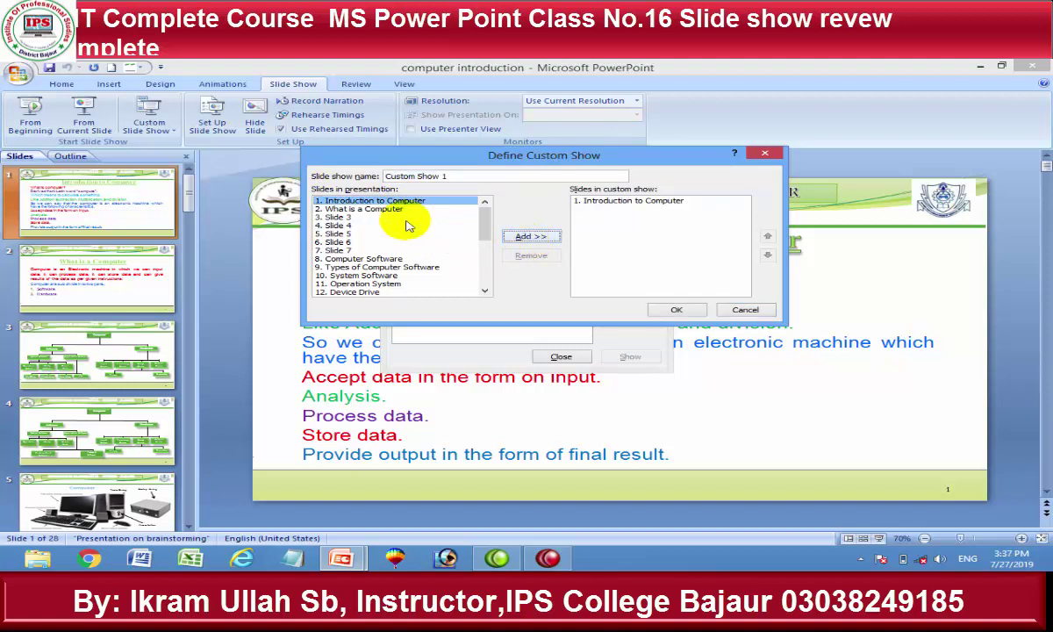
pyautogui.click(327, 217)
pyautogui.click(535, 237)
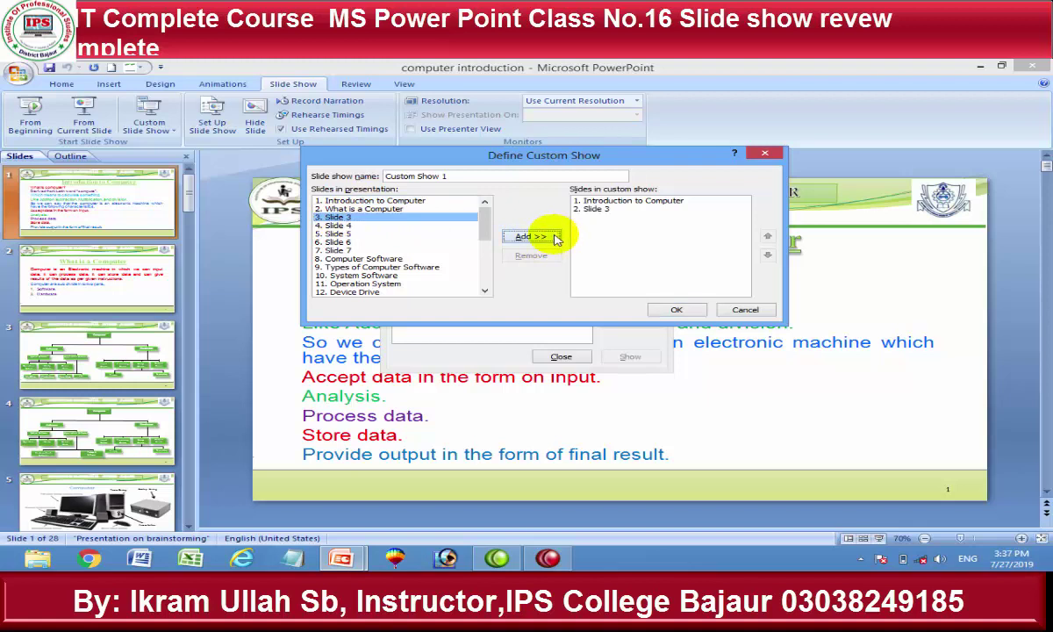
pyautogui.click(368, 250)
pyautogui.click(529, 236)
pyautogui.click(351, 277)
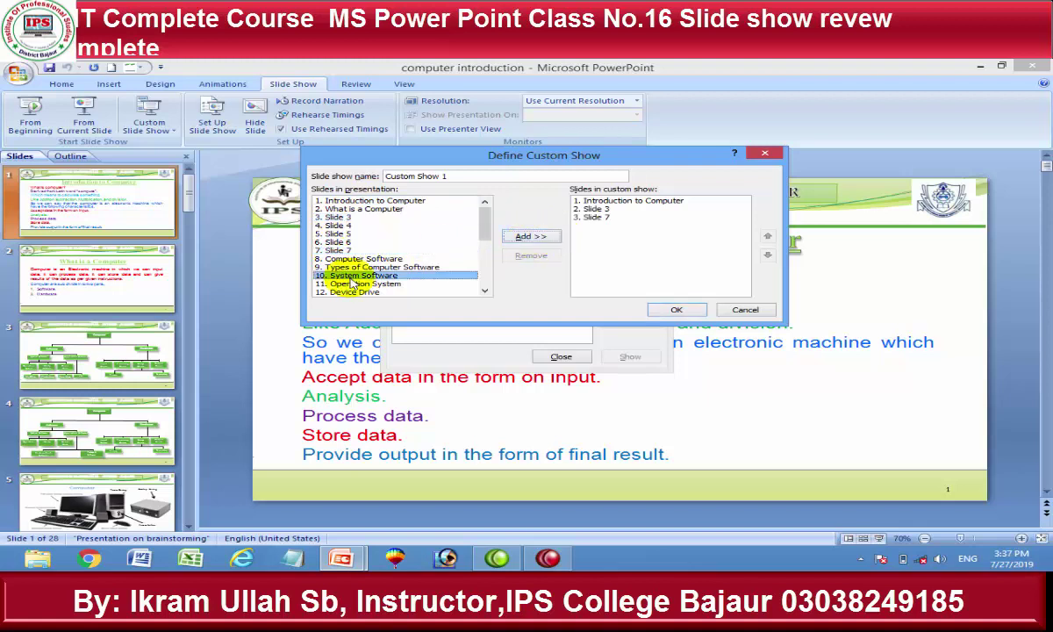
pyautogui.click(531, 236)
pyautogui.moveTo(485, 230); pyautogui.dragTo(387, 268)
pyautogui.click(386, 268)
pyautogui.click(529, 236)
pyautogui.click(373, 283)
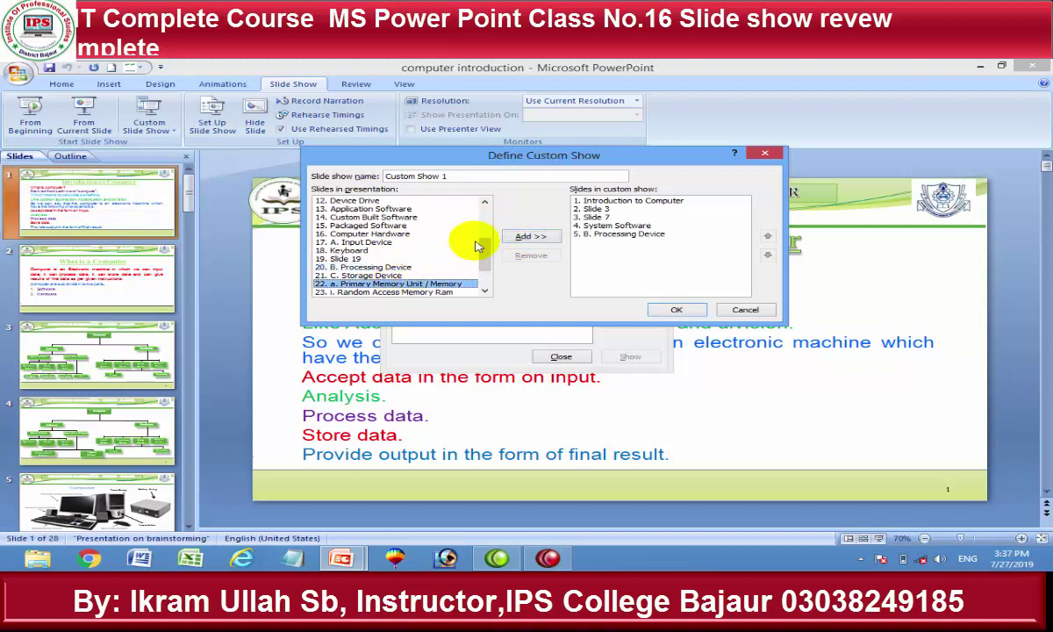
pyautogui.click(530, 236)
pyautogui.moveTo(484, 247); pyautogui.dragTo(422, 270)
pyautogui.click(395, 290)
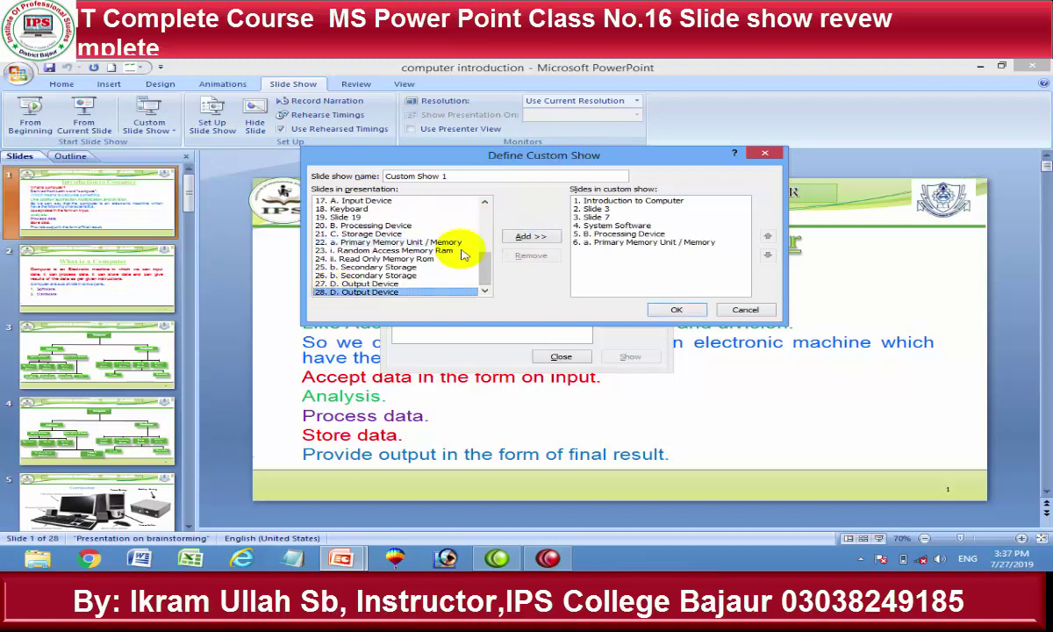
pyautogui.click(529, 235)
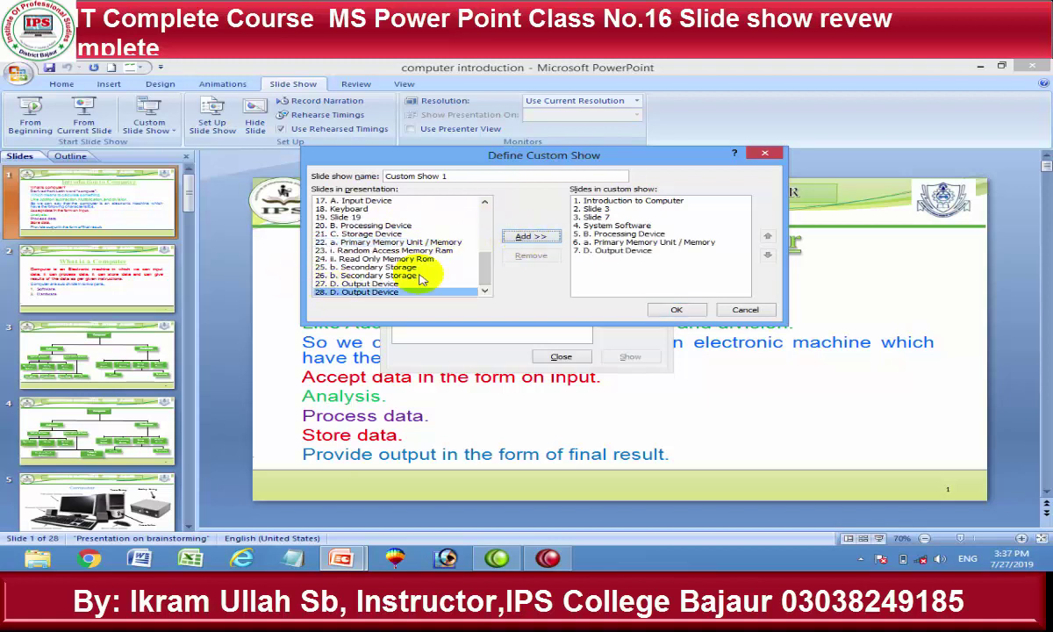
# - Keep D. Output Device last in the order, save Custom Show 1 and close the list
pyautogui.click(605, 250)
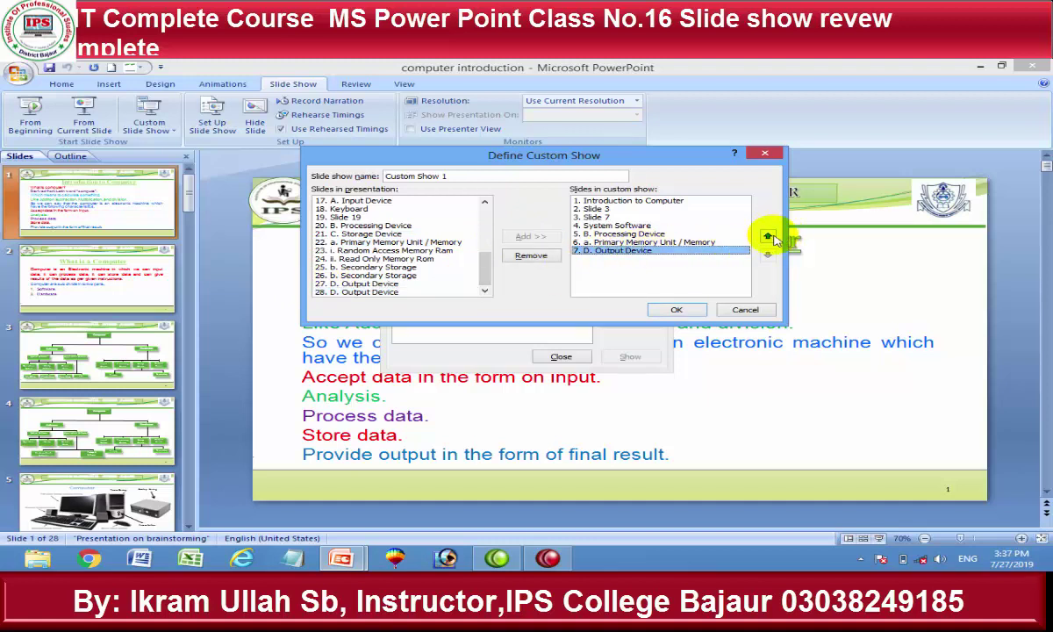
pyautogui.click(767, 236)
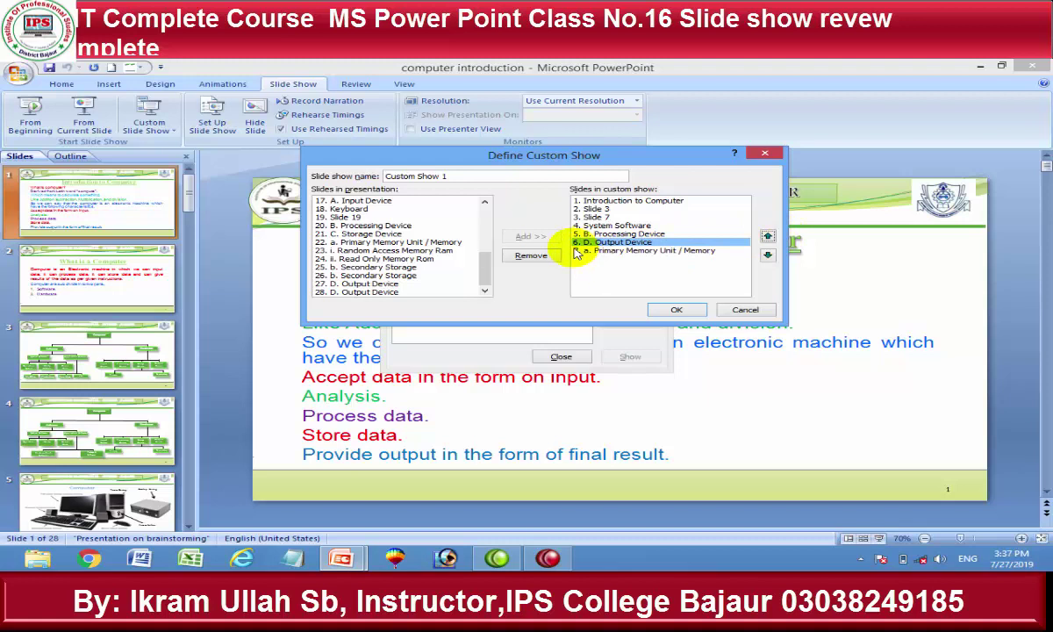
pyautogui.click(767, 254)
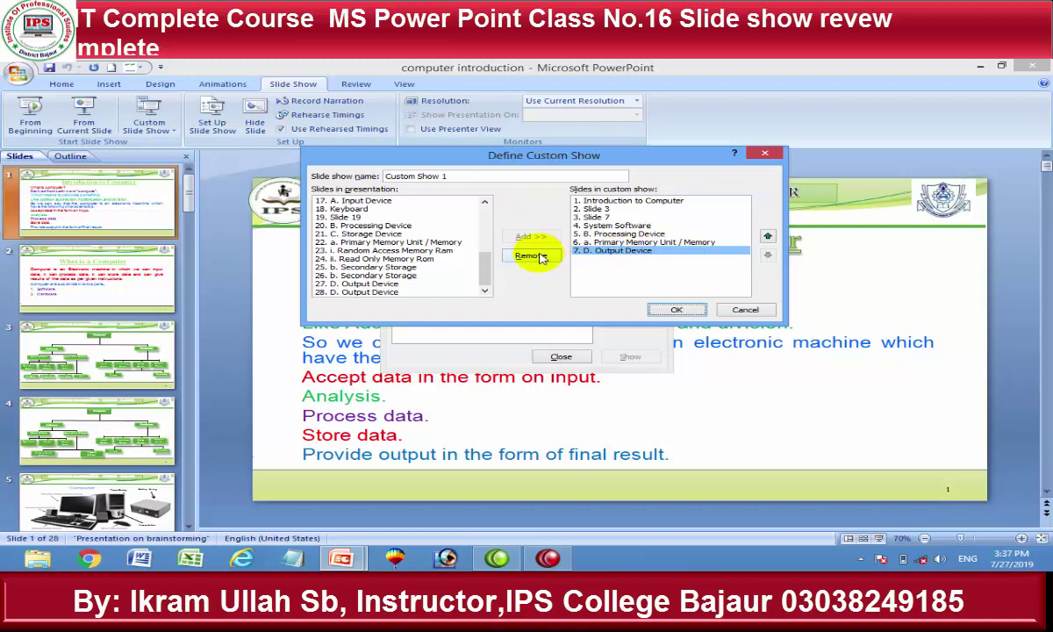
pyautogui.click(676, 309)
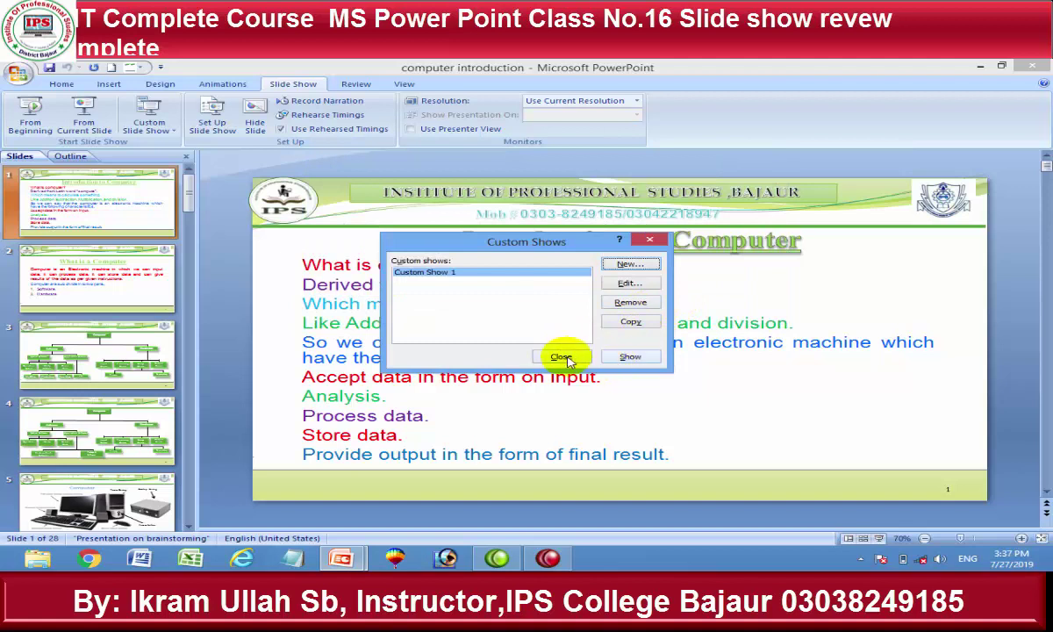
pyautogui.click(565, 357)
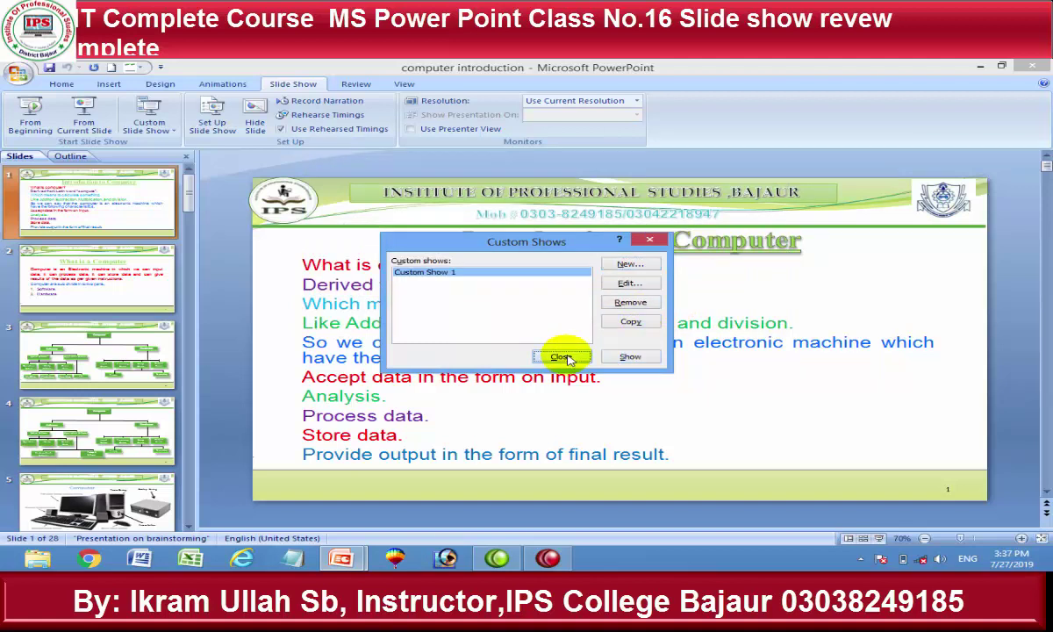
pyautogui.click(566, 357)
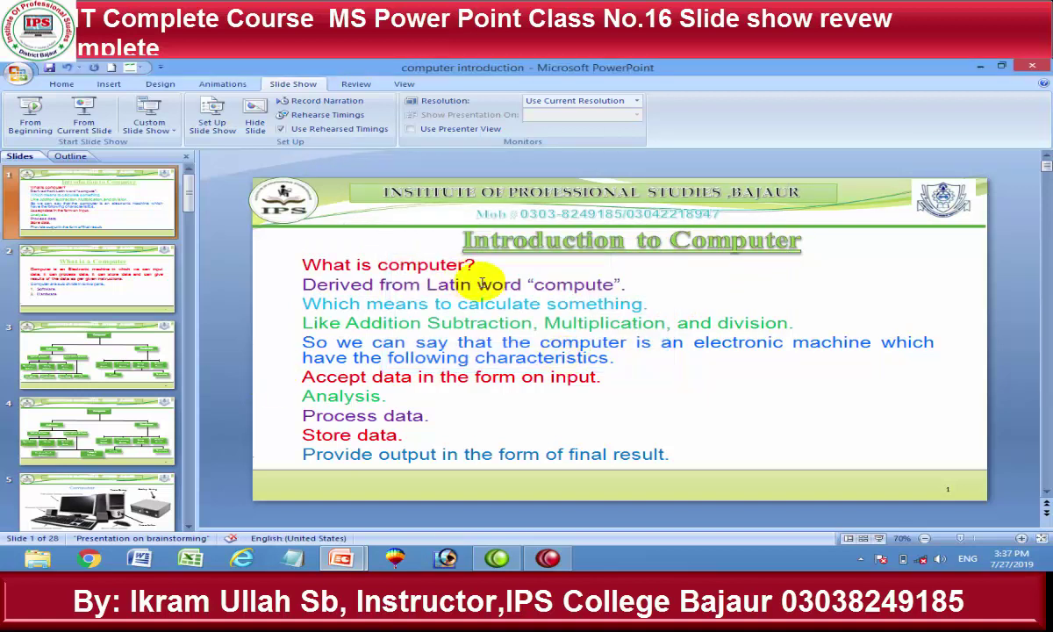
# - Present Custom Show 1, advancing through its slides to the end and exiting to editing
pyautogui.click(687, 278)
pyautogui.click(150, 129)
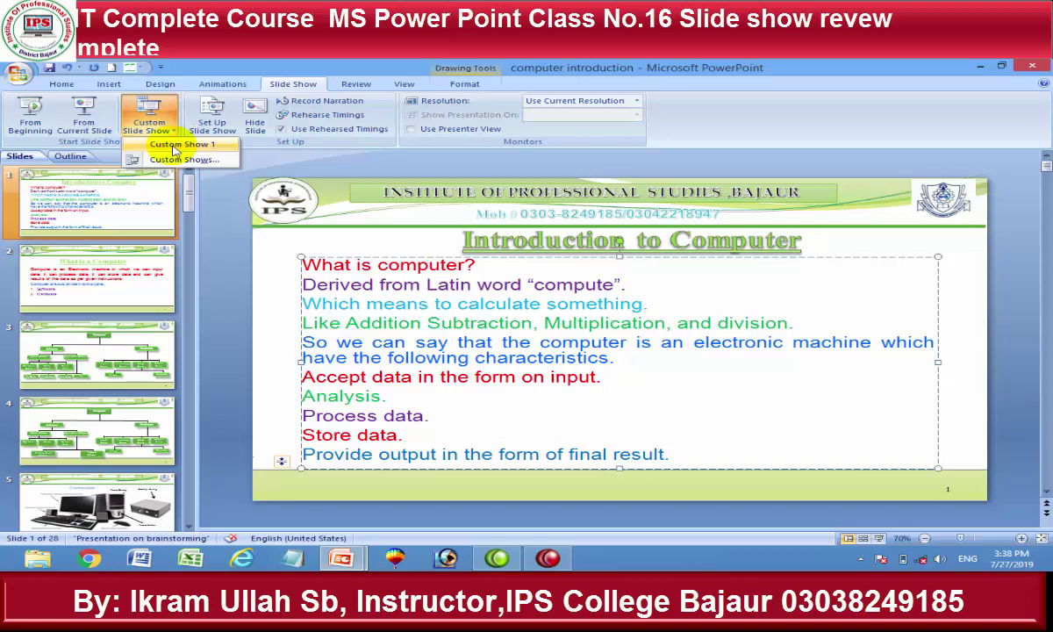
pyautogui.click(173, 146)
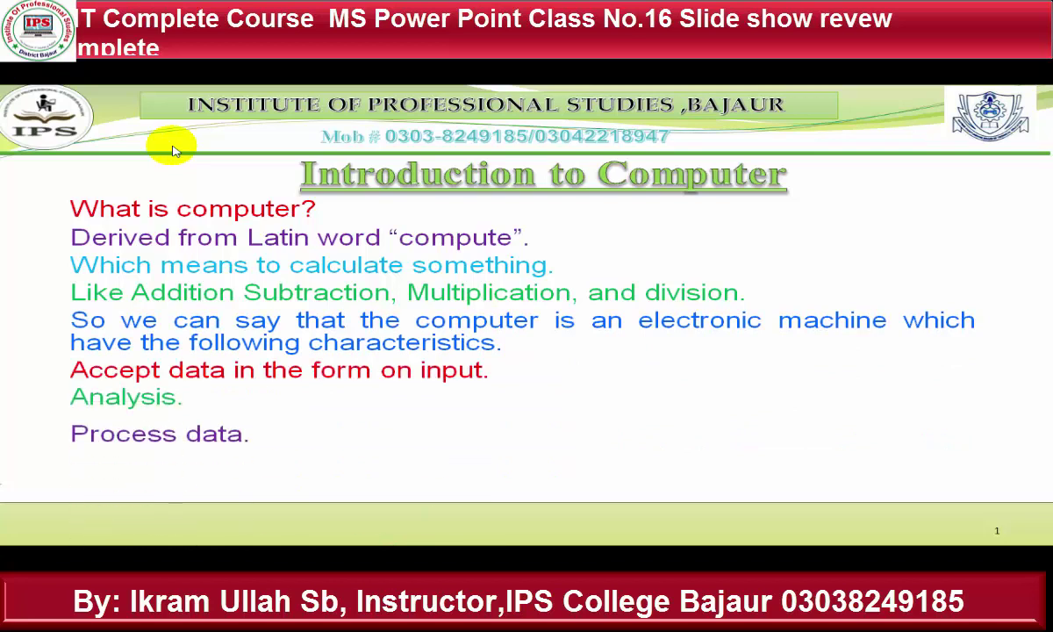
pyautogui.click(172, 146)
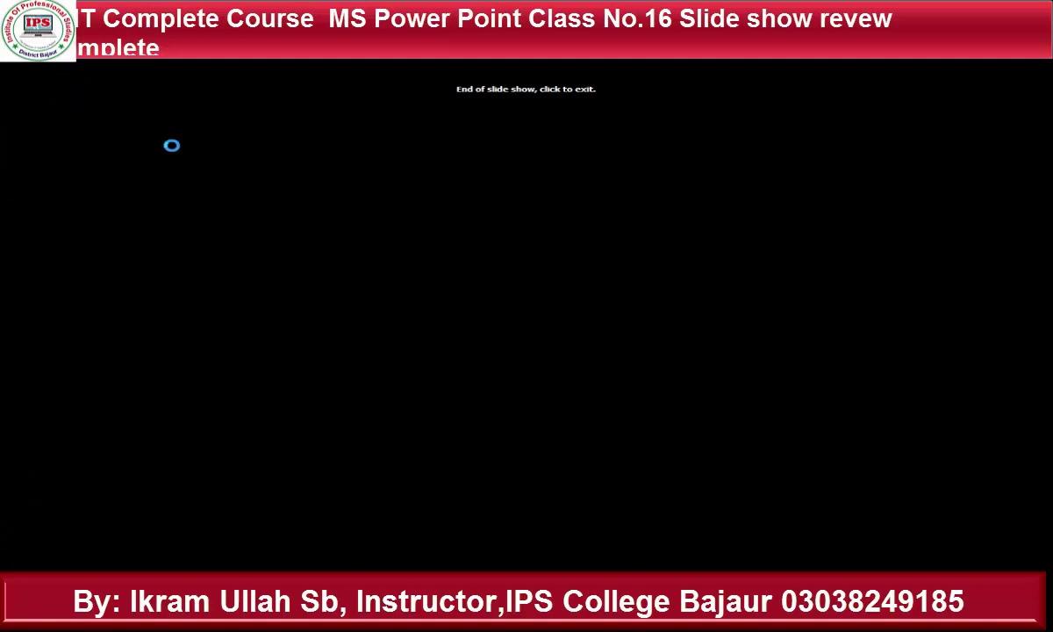
pyautogui.click(172, 146)
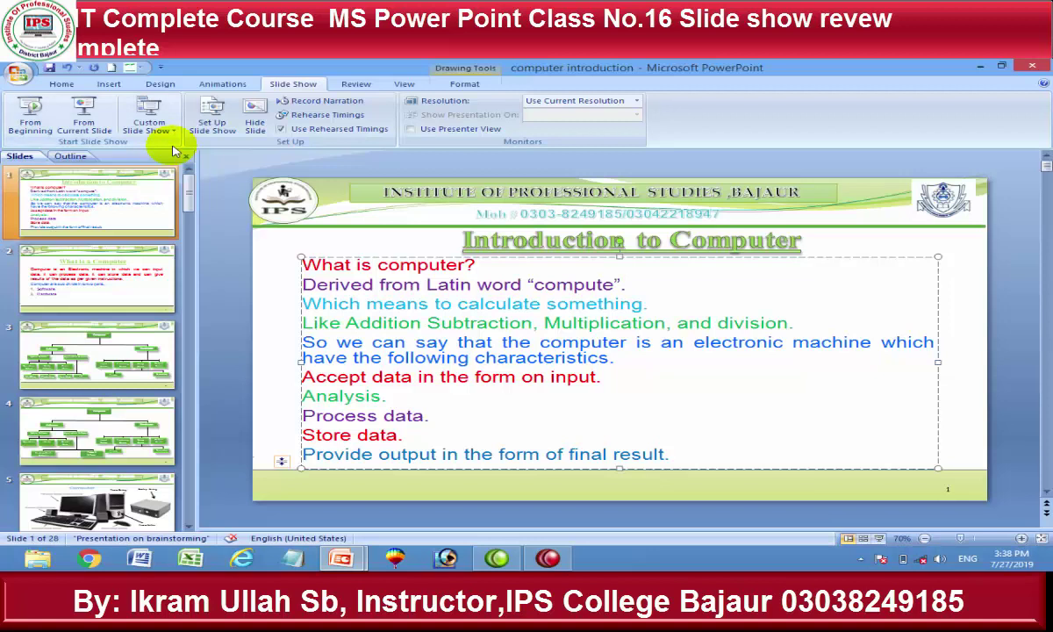
pyautogui.click(52, 211)
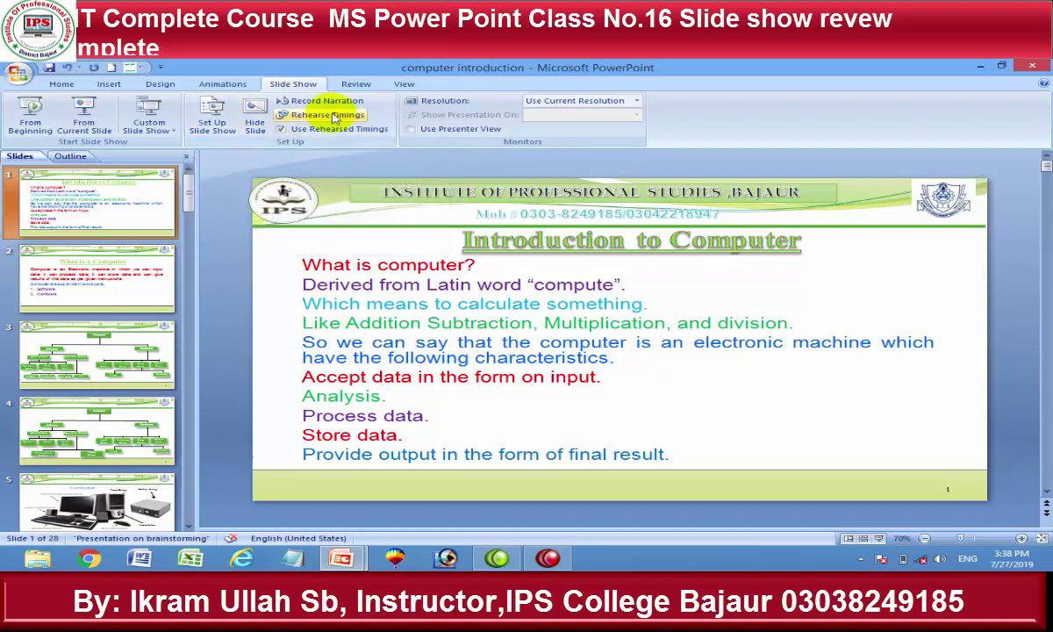
pyautogui.click(353, 84)
pyautogui.click(403, 85)
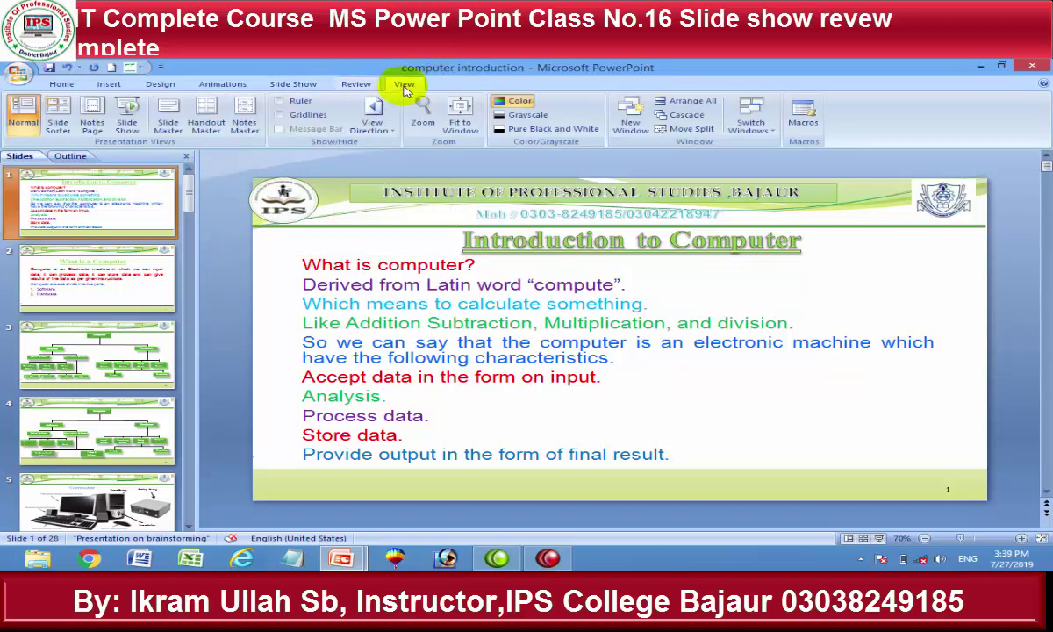
pyautogui.click(356, 85)
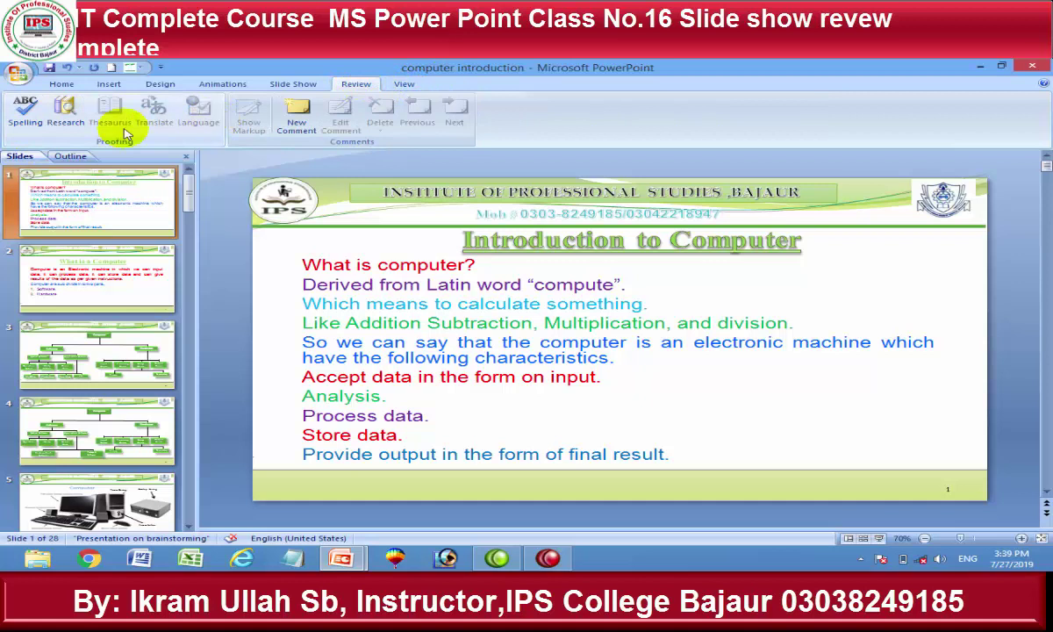
pyautogui.click(297, 85)
pyautogui.click(221, 130)
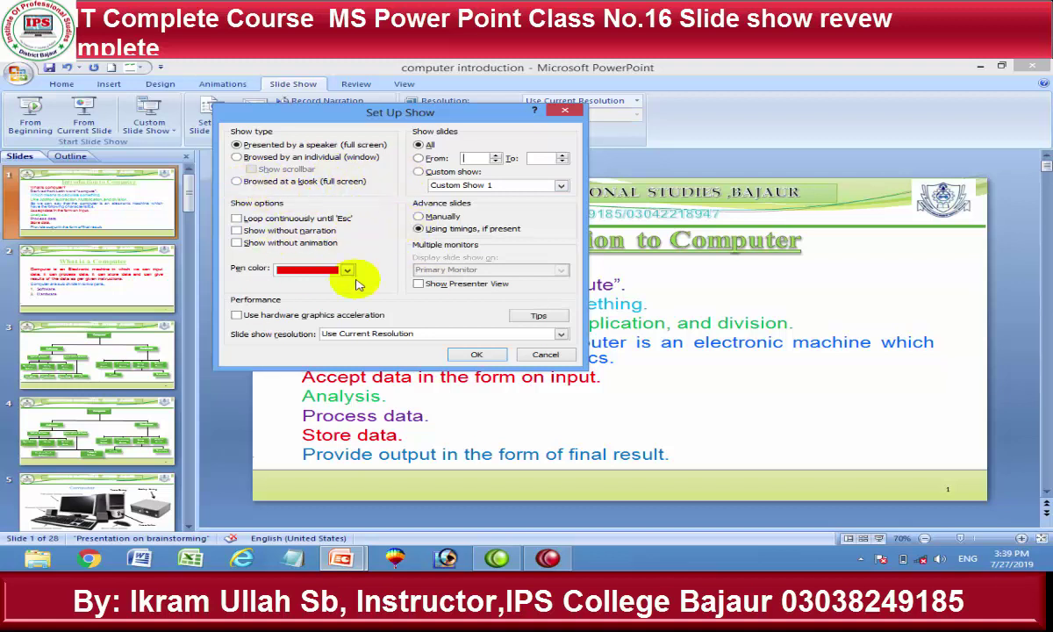
pyautogui.click(567, 112)
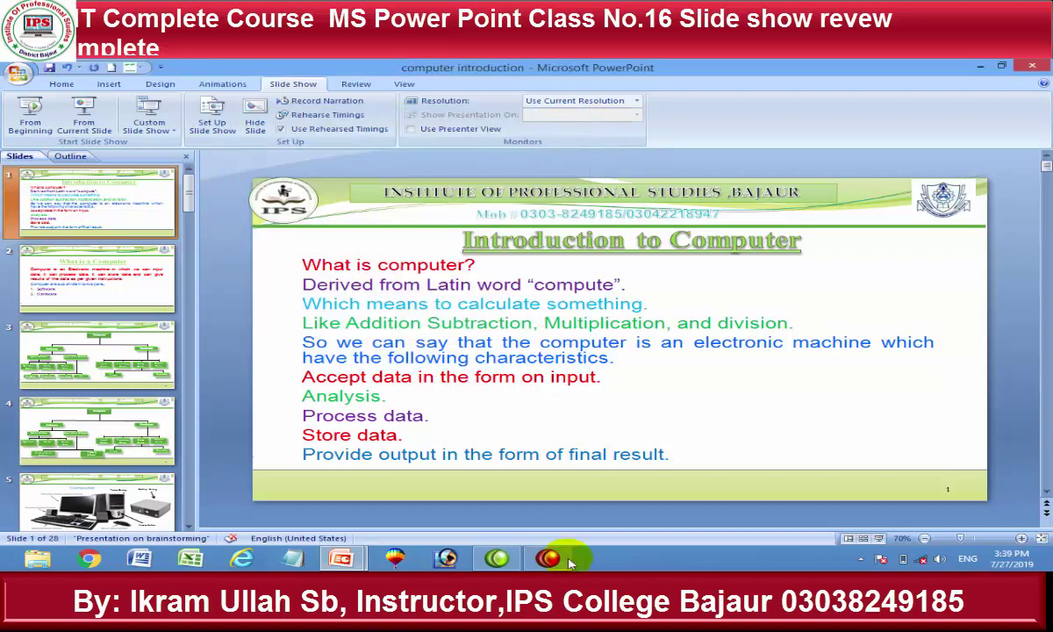